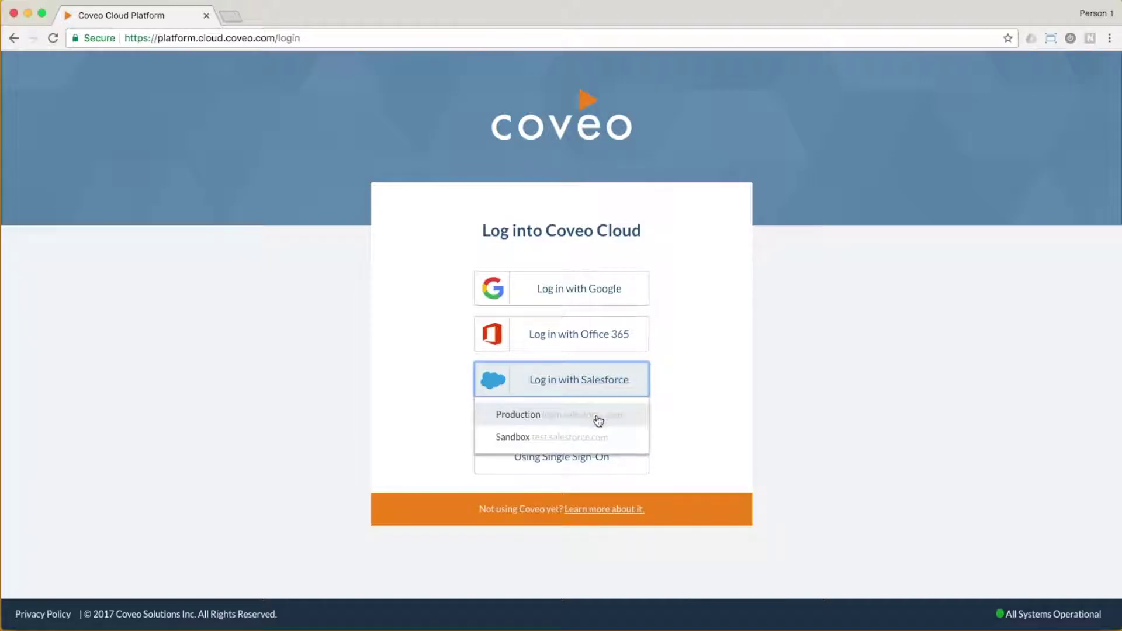
Log in via Salesforce Production with the saved username to reach the Sources page.
left_click(597, 416)
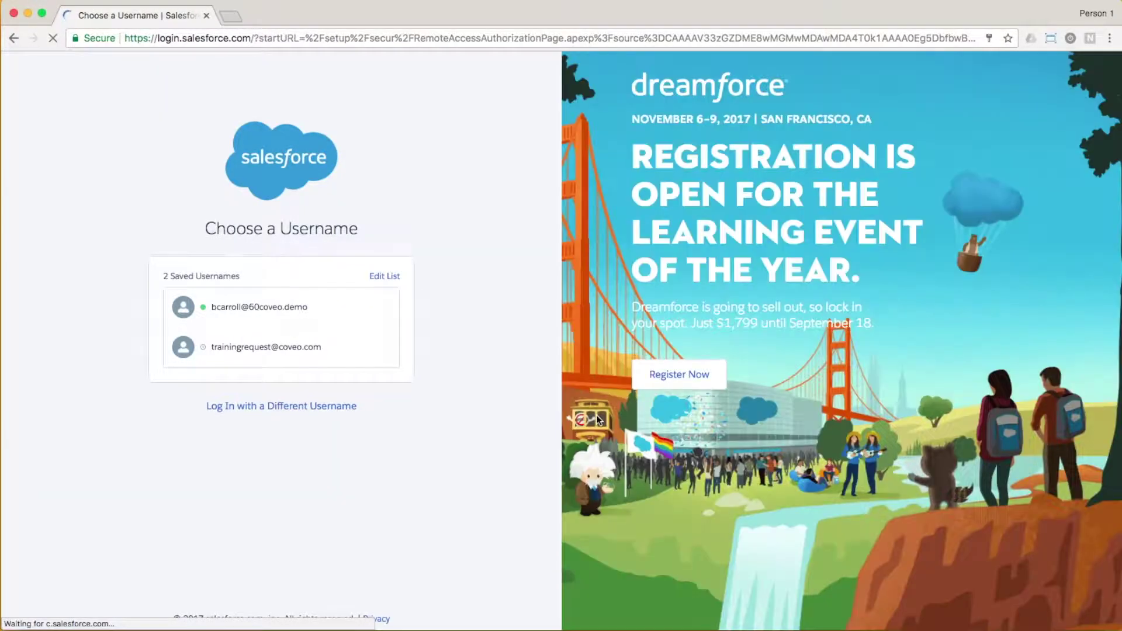
left_click(299, 313)
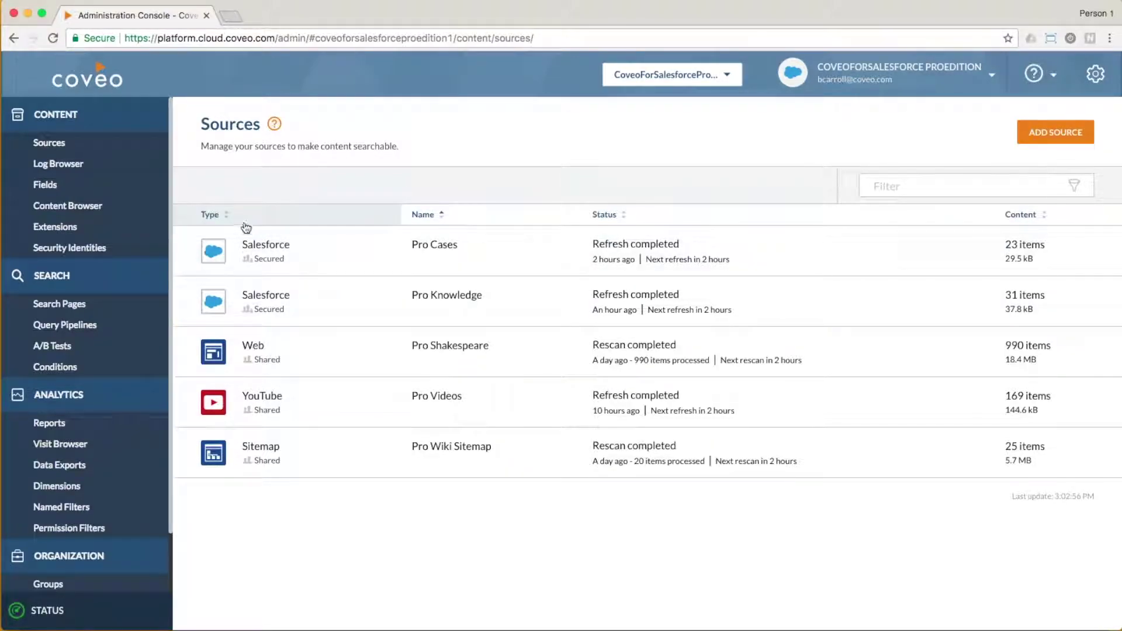
Add a new Drive for Work source named 'Pro Drive for Work'.
left_click(52, 143)
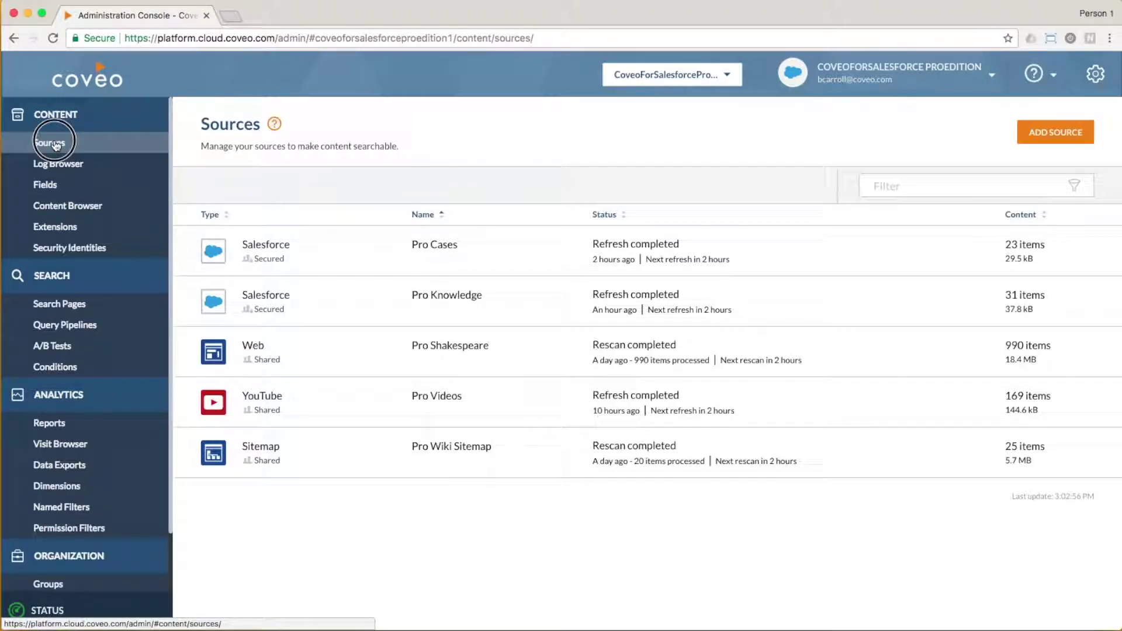
left_click(1039, 135)
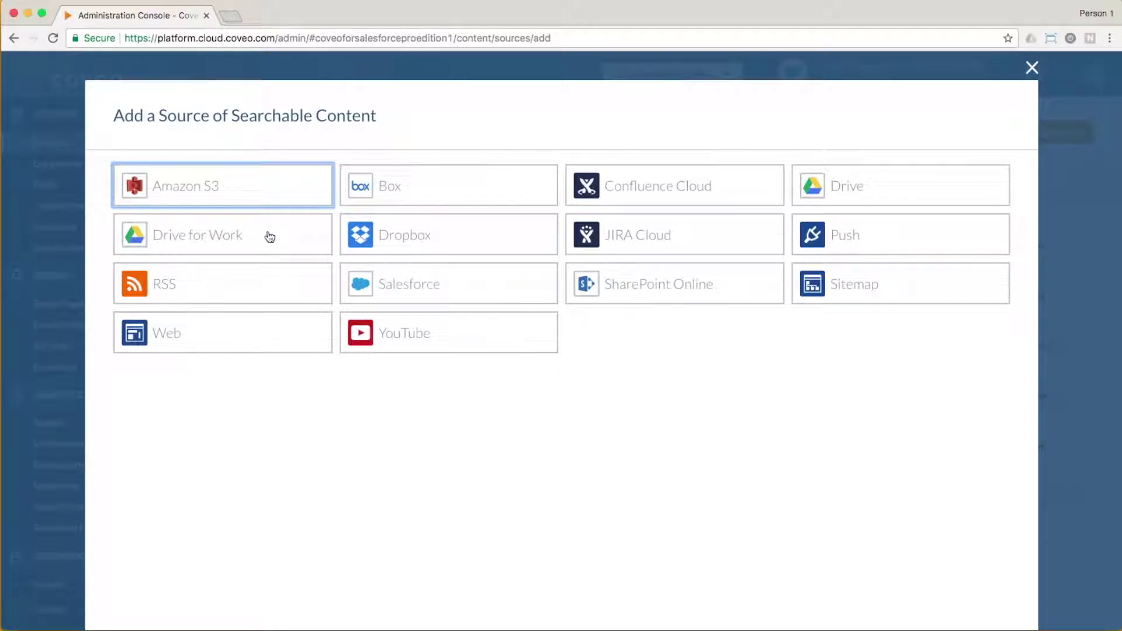
left_click(268, 236)
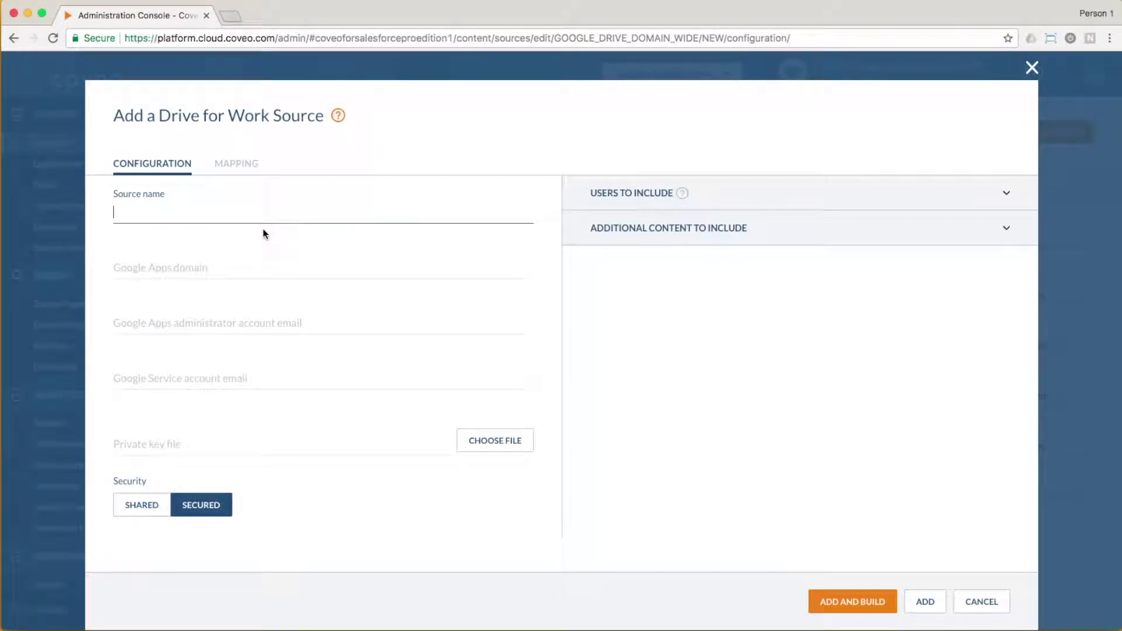
type("Pro Drive for Work")
Fill in the Google Apps domain allofyourstuff.online and the administrator email.
left_click(253, 273)
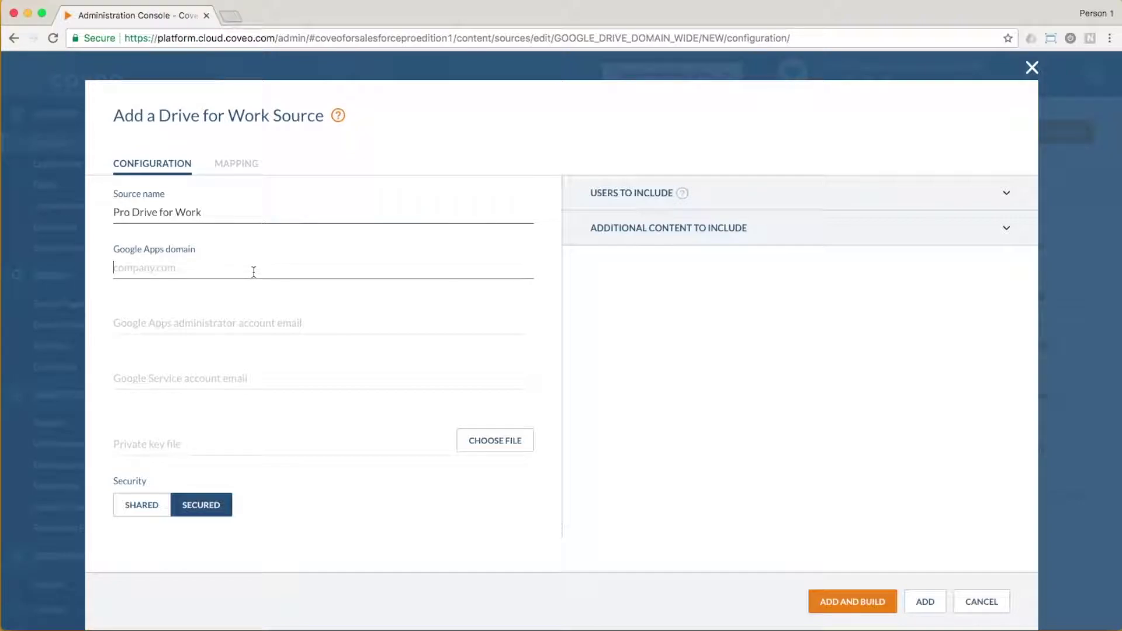
type("allofyourstuff.online")
key("Tab")
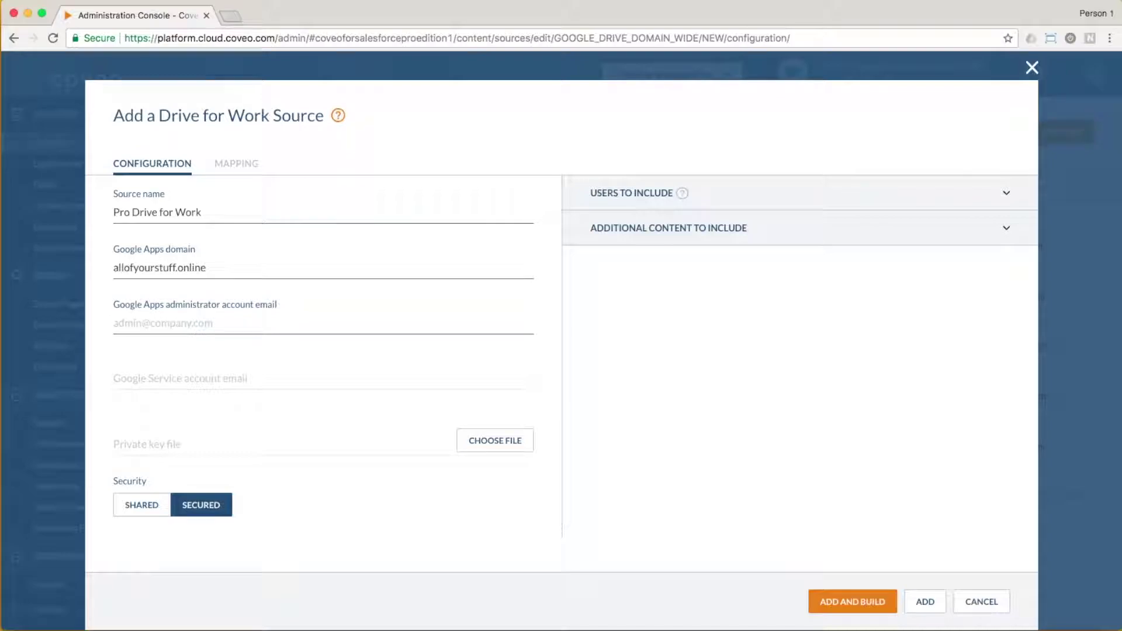
key("Down")
key("Return")
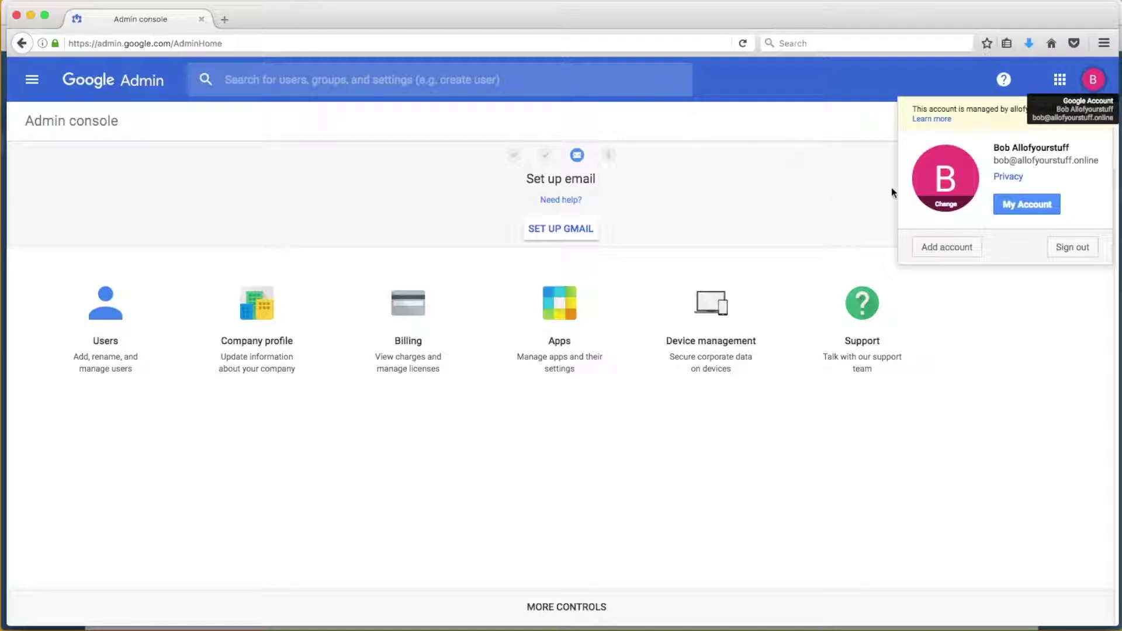
Load the Google developers console Manage resources page in a new browser tab.
left_click(1093, 81)
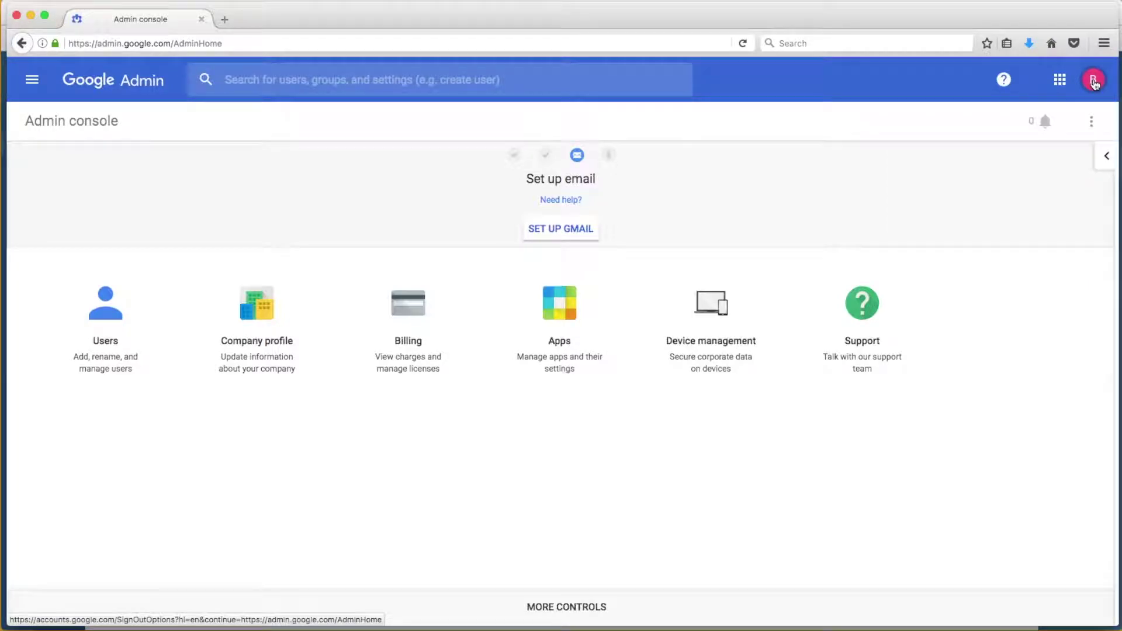
left_click(226, 21)
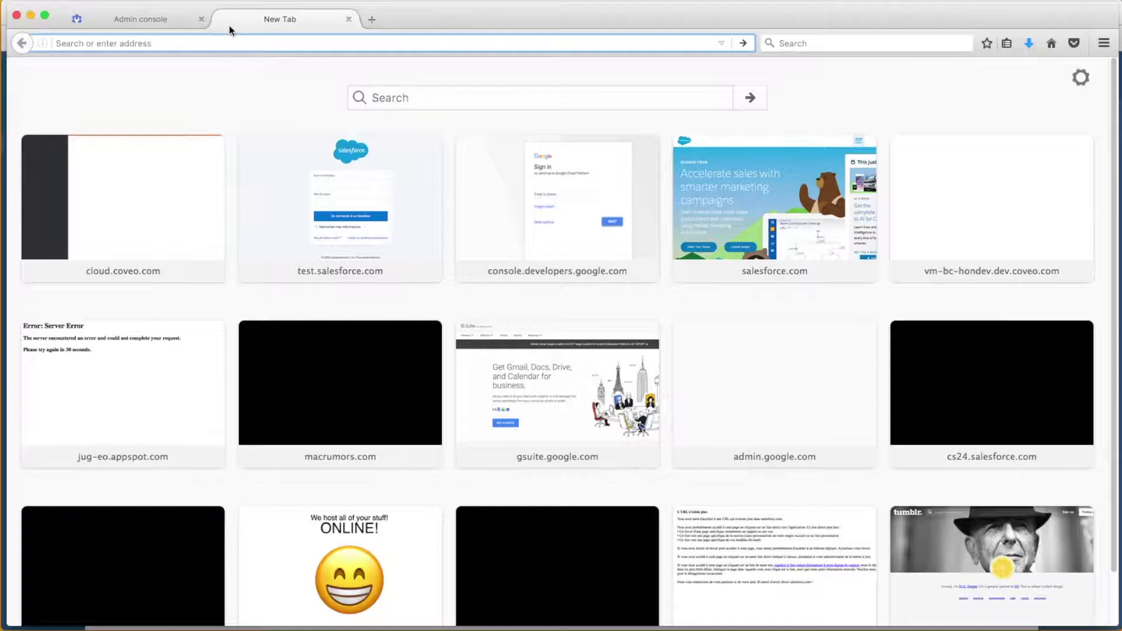
right_click(192, 44)
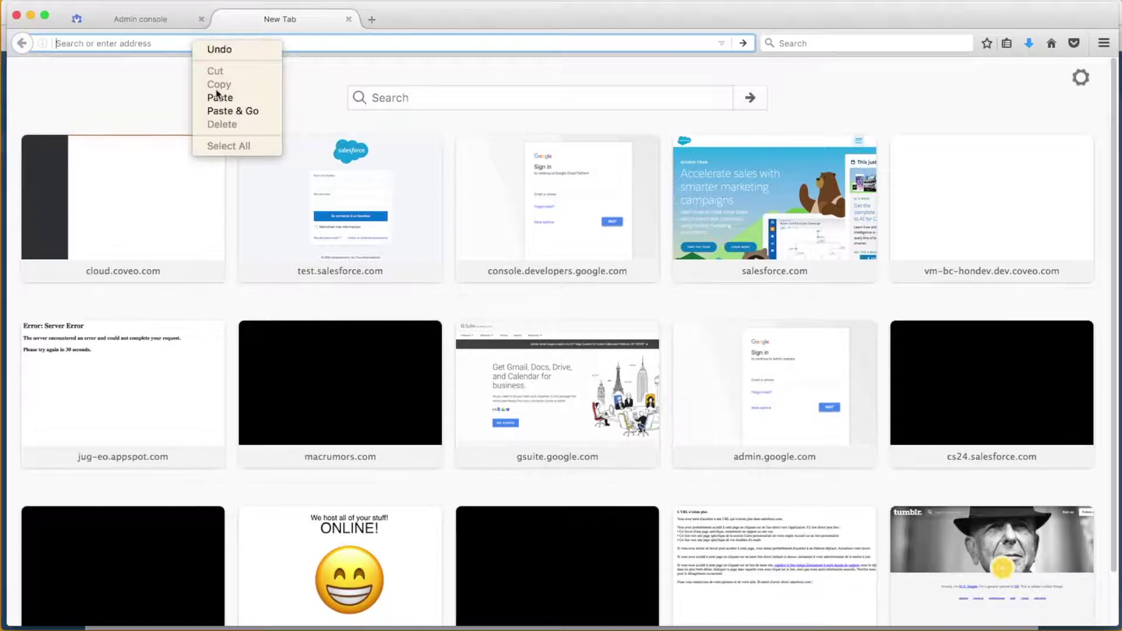
left_click(218, 111)
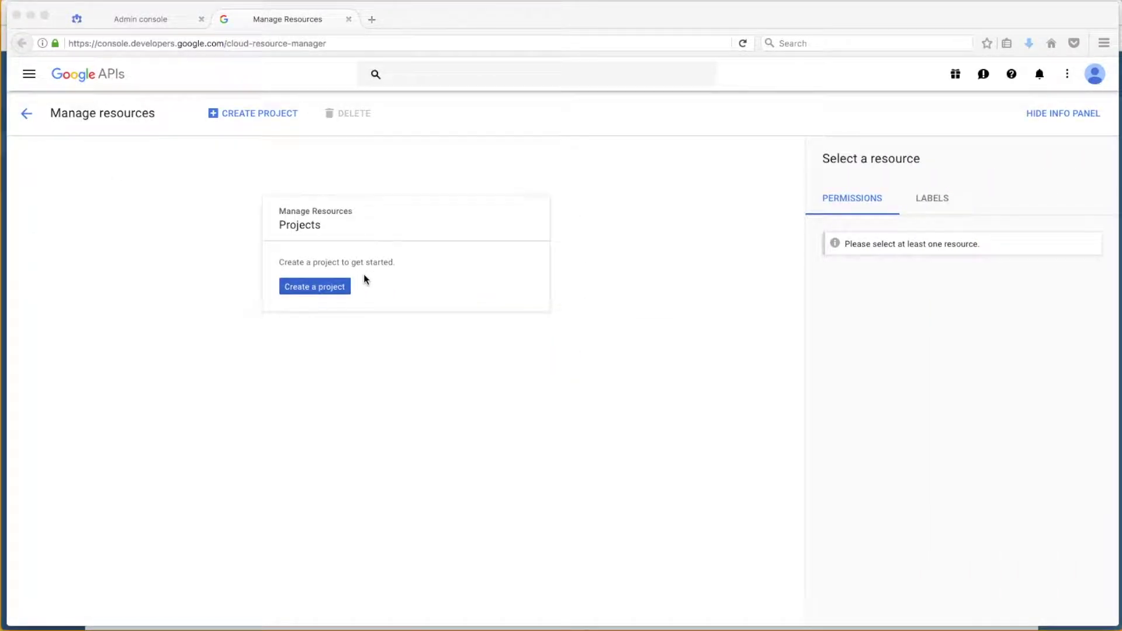
Create a Google Cloud project named 'Coveo Crawling' (ID coveo-crawling).
left_click(324, 286)
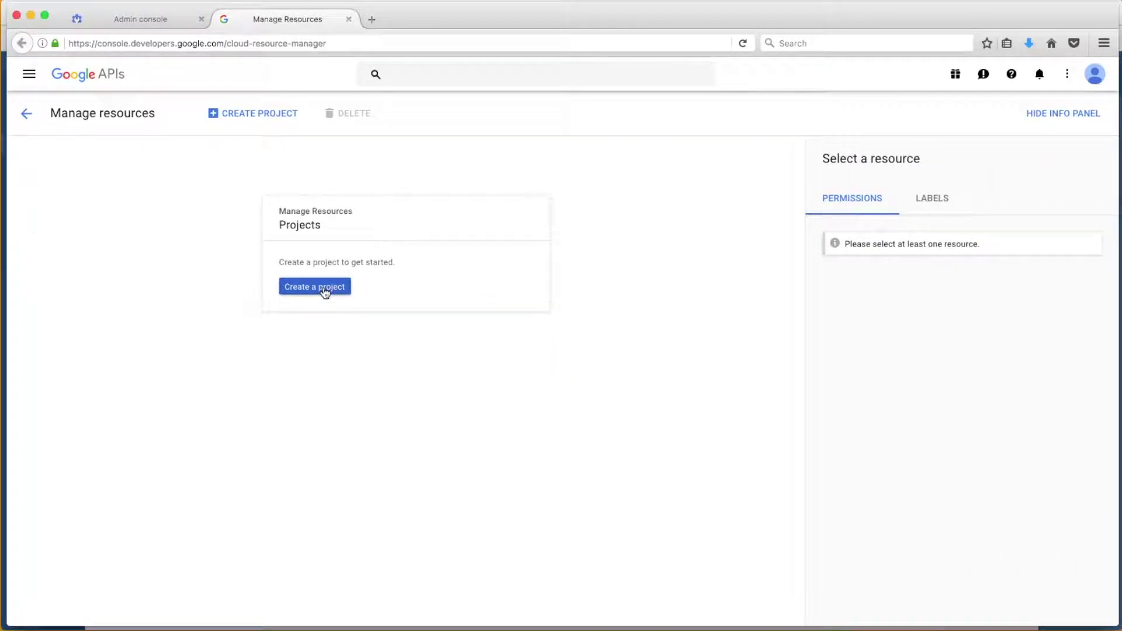
left_click(325, 291)
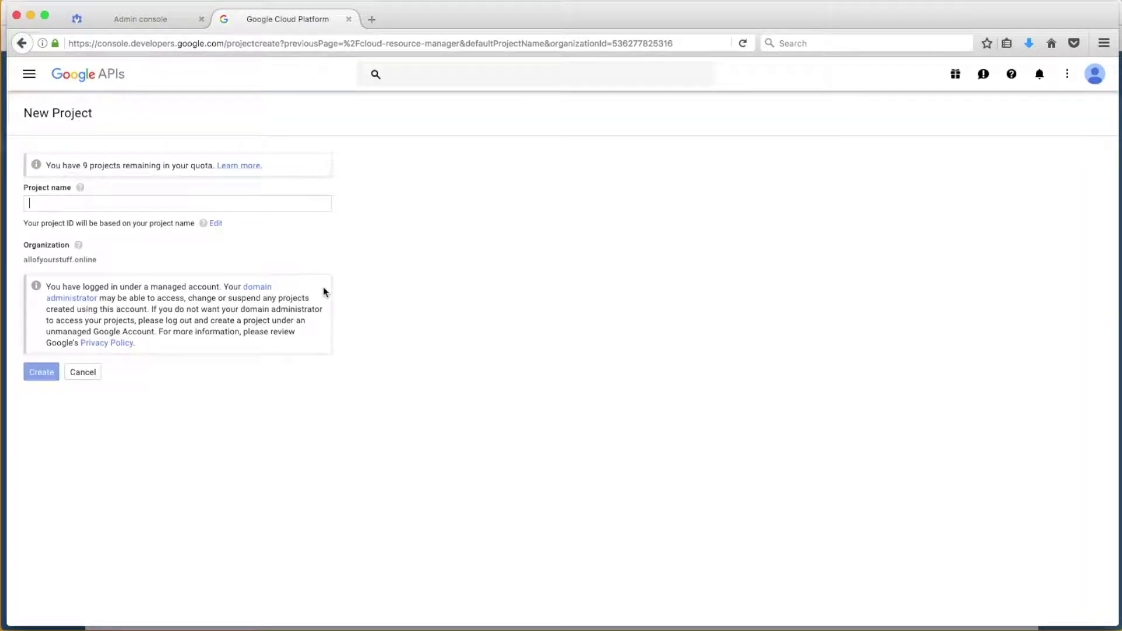
type("Coveo Crawling")
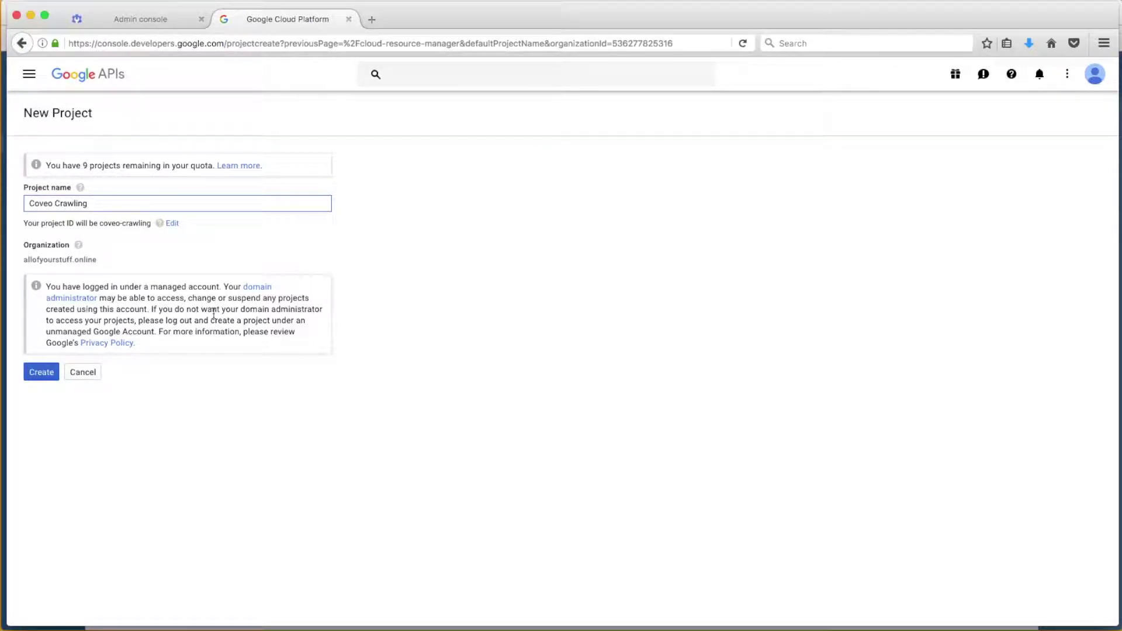
left_click(41, 373)
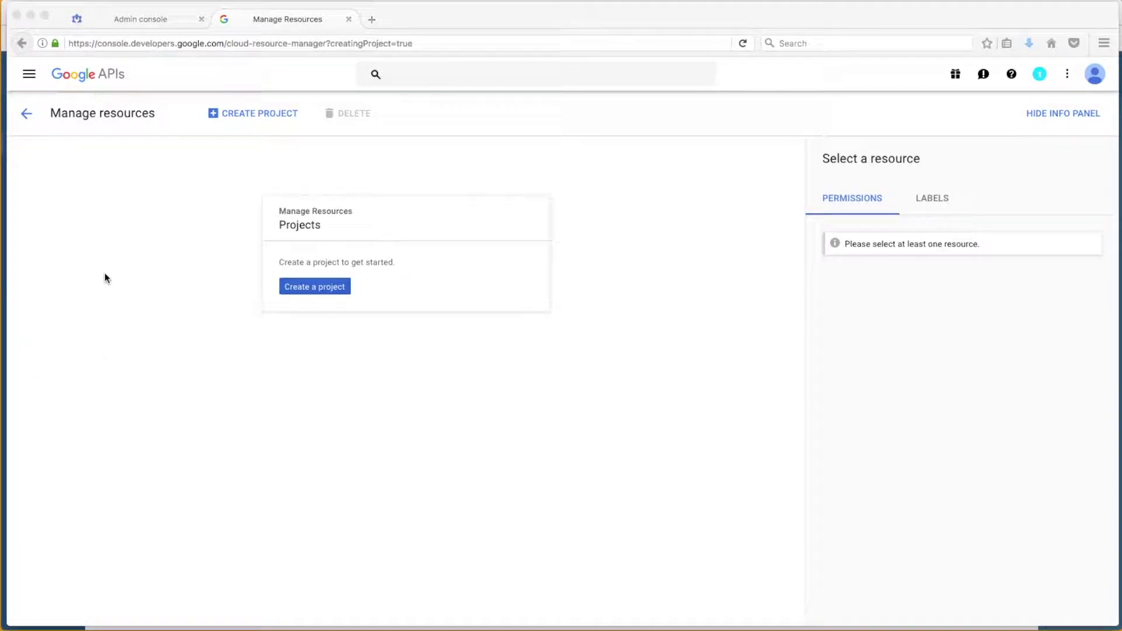
Enable the Google Drive API from the API Library.
left_click(111, 76)
left_click(113, 78)
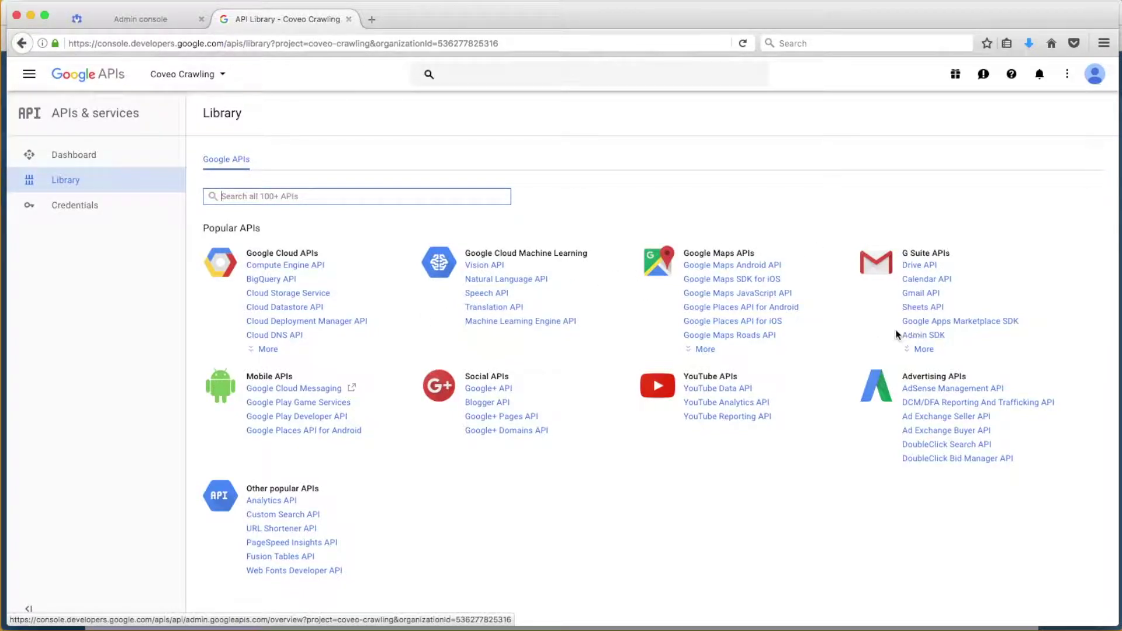
left_click(913, 265)
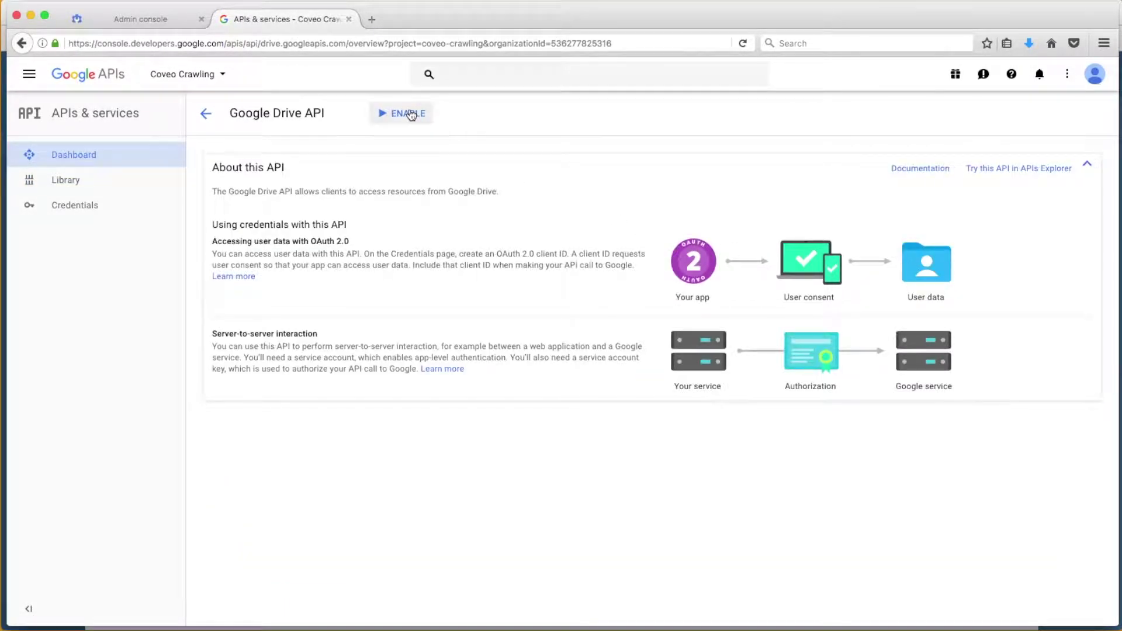
left_click(411, 114)
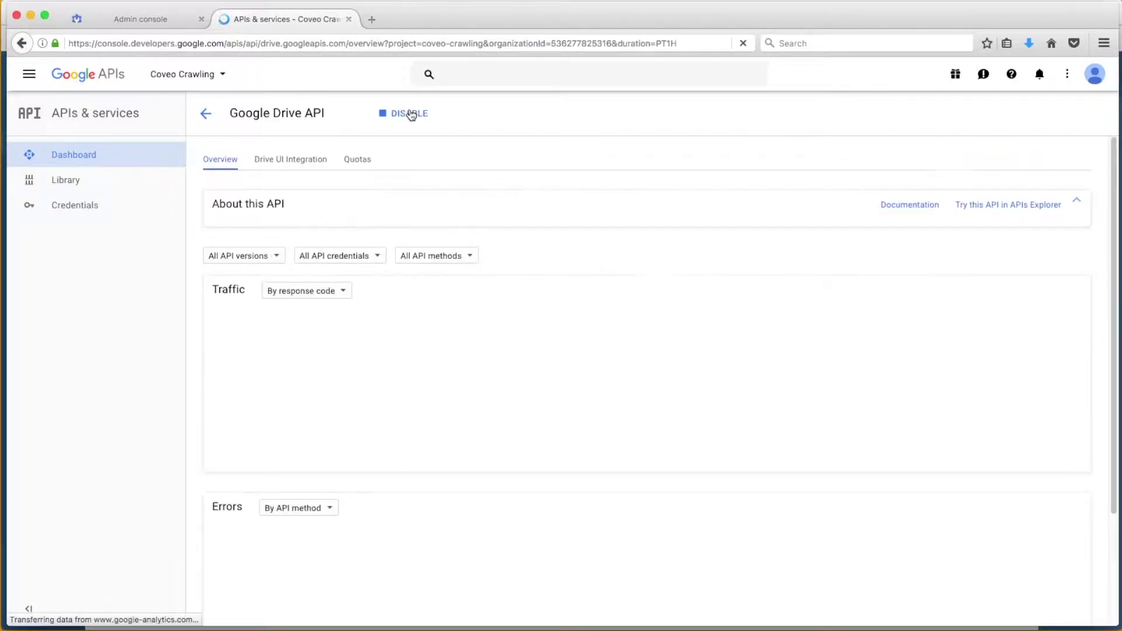
Enable the Admin SDK as well and go to the project's Credentials page.
left_click(204, 115)
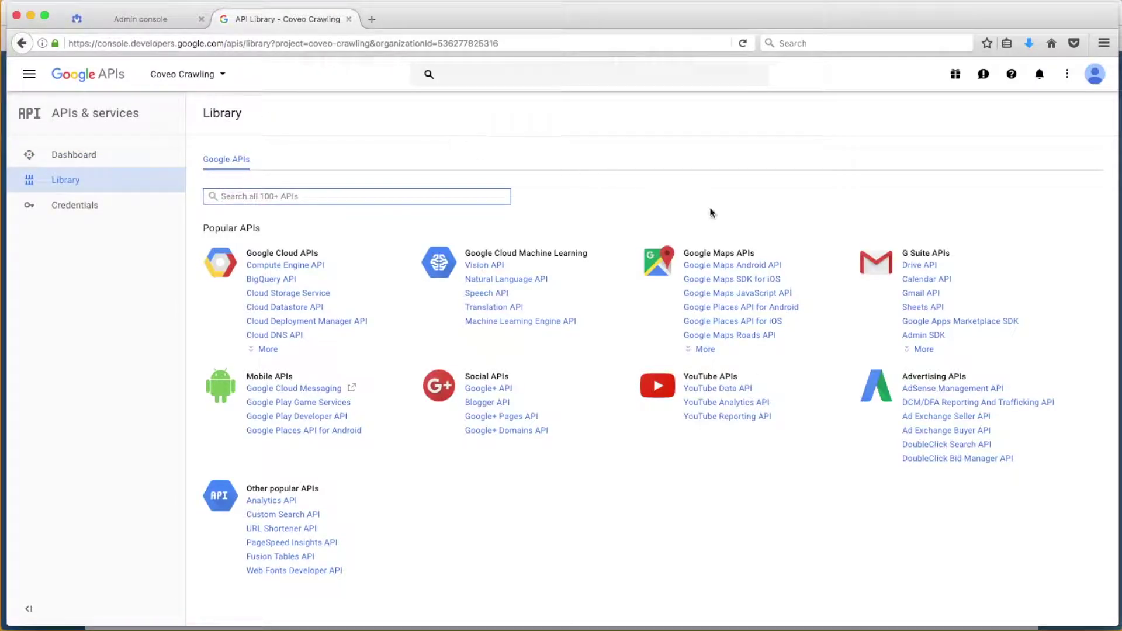
left_click(913, 335)
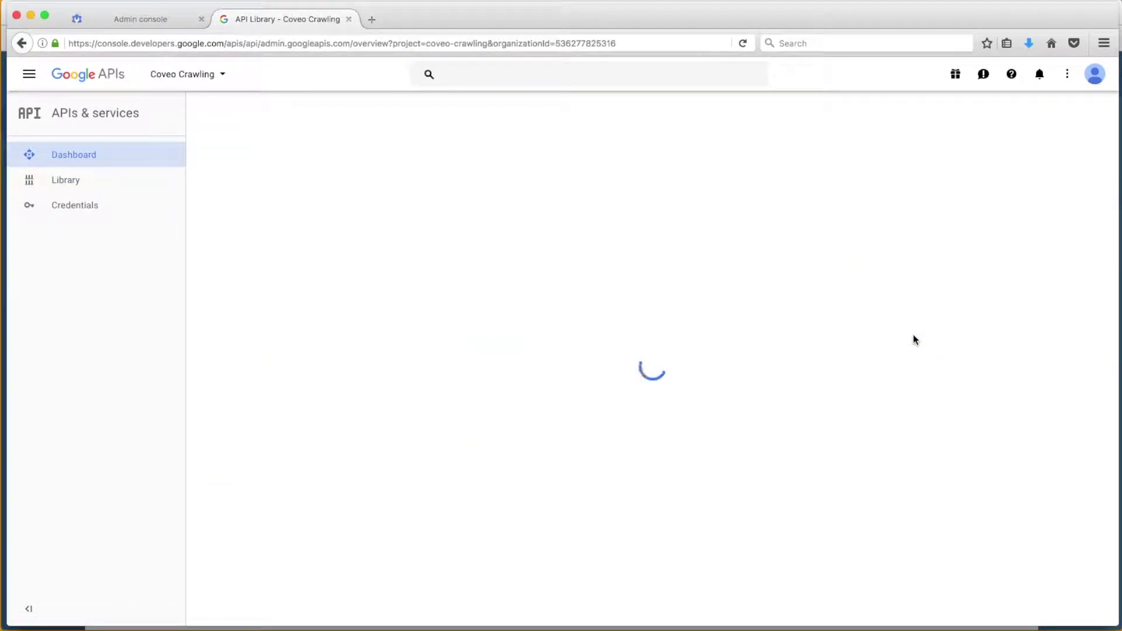
left_click(377, 112)
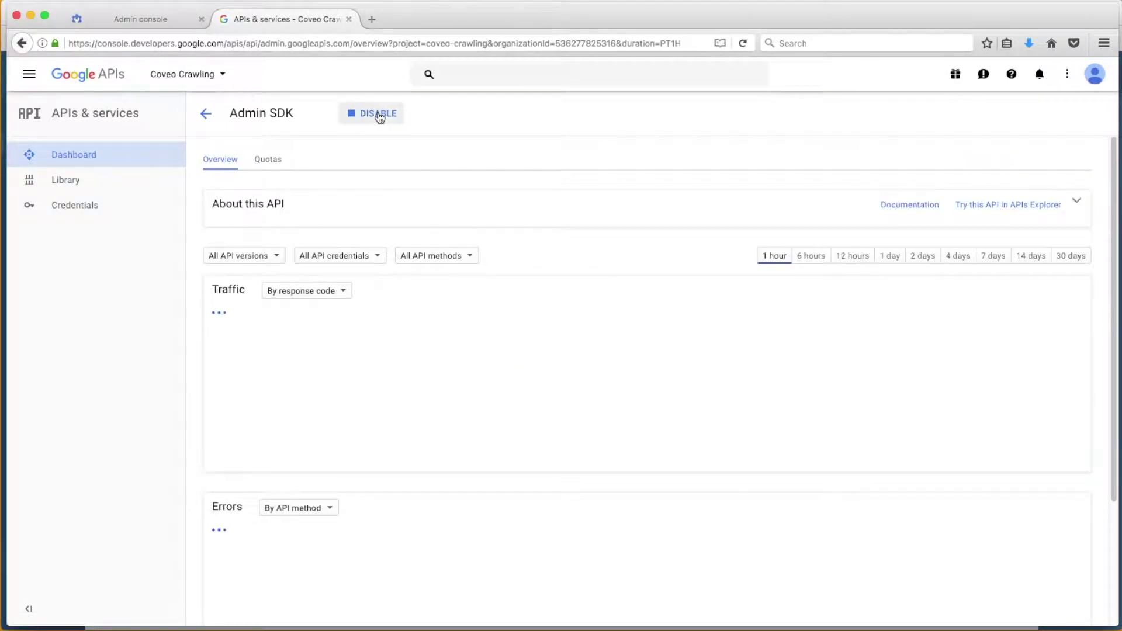
left_click(87, 208)
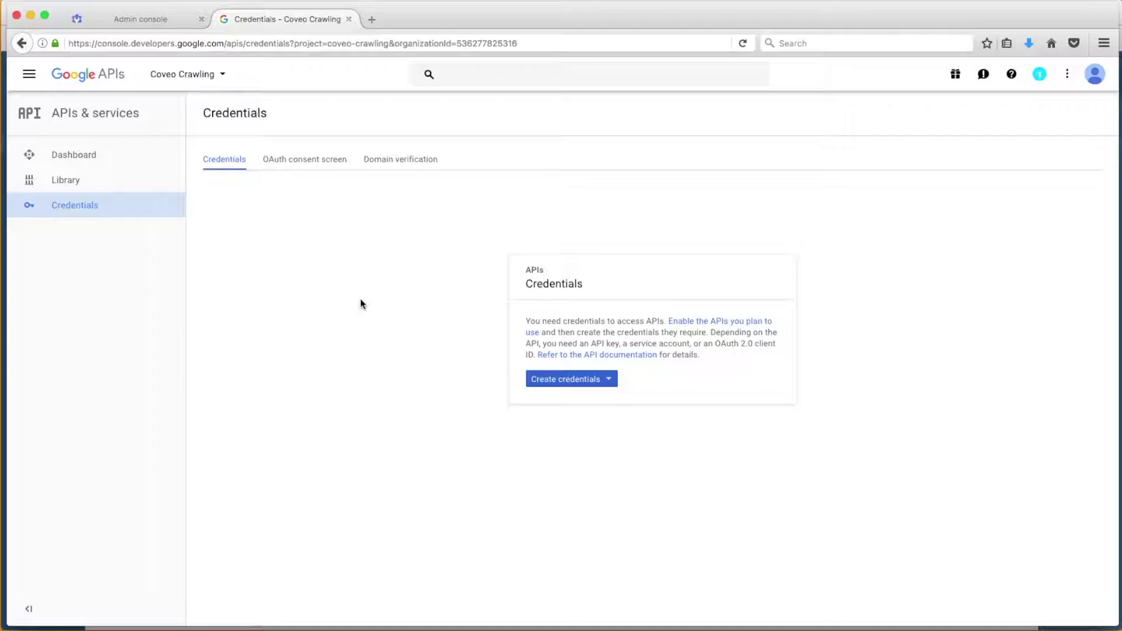
Define a new service account key for account 'coveocrawler' with the Service Account Admin role.
left_click(598, 386)
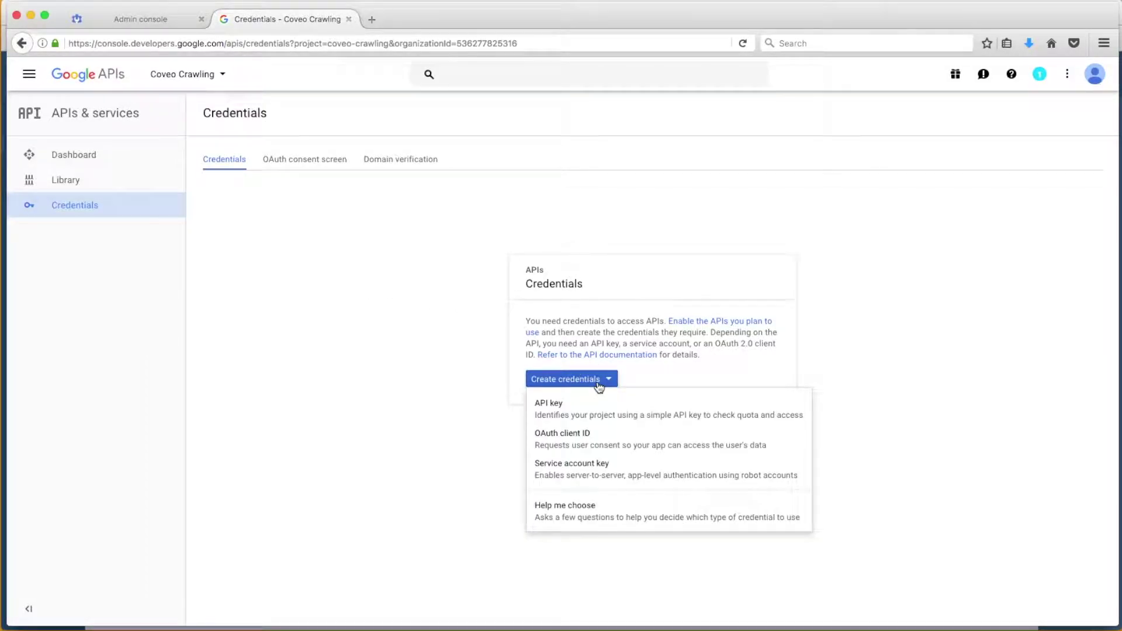
left_click(593, 467)
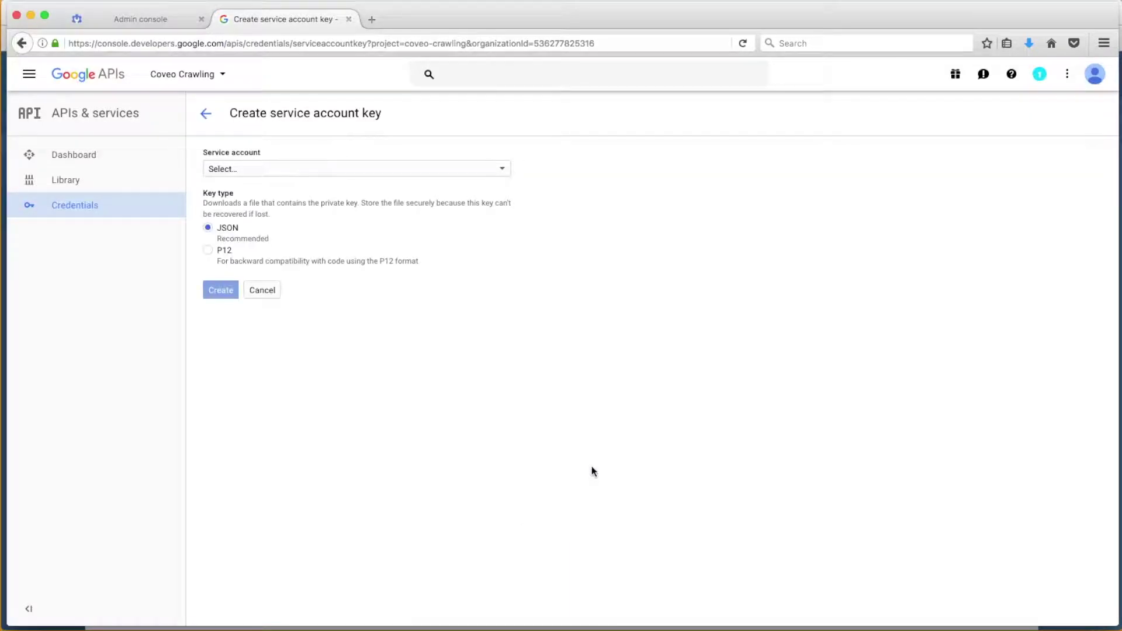
left_click(376, 173)
left_click(376, 173)
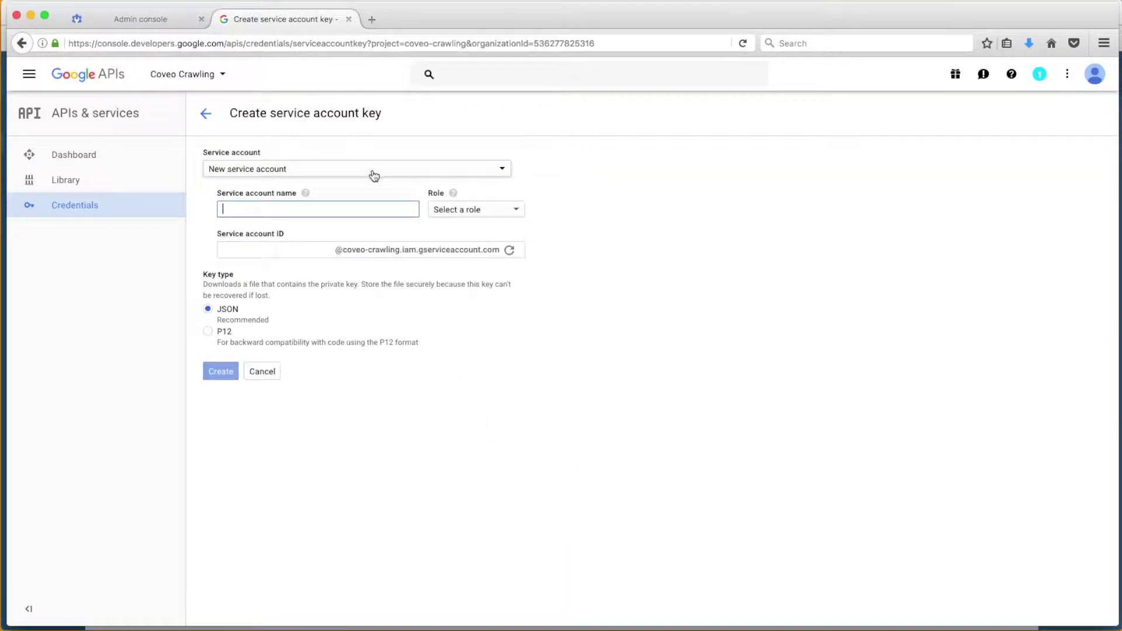
type("coveocrawler")
left_click(475, 211)
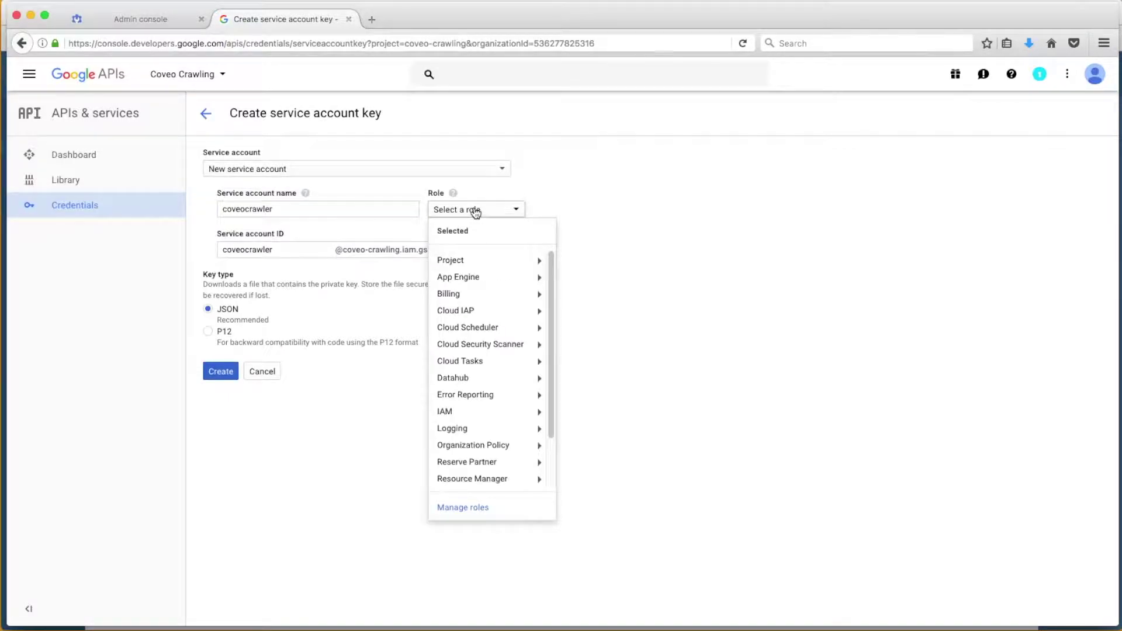
scroll(466, 380, "down", 3)
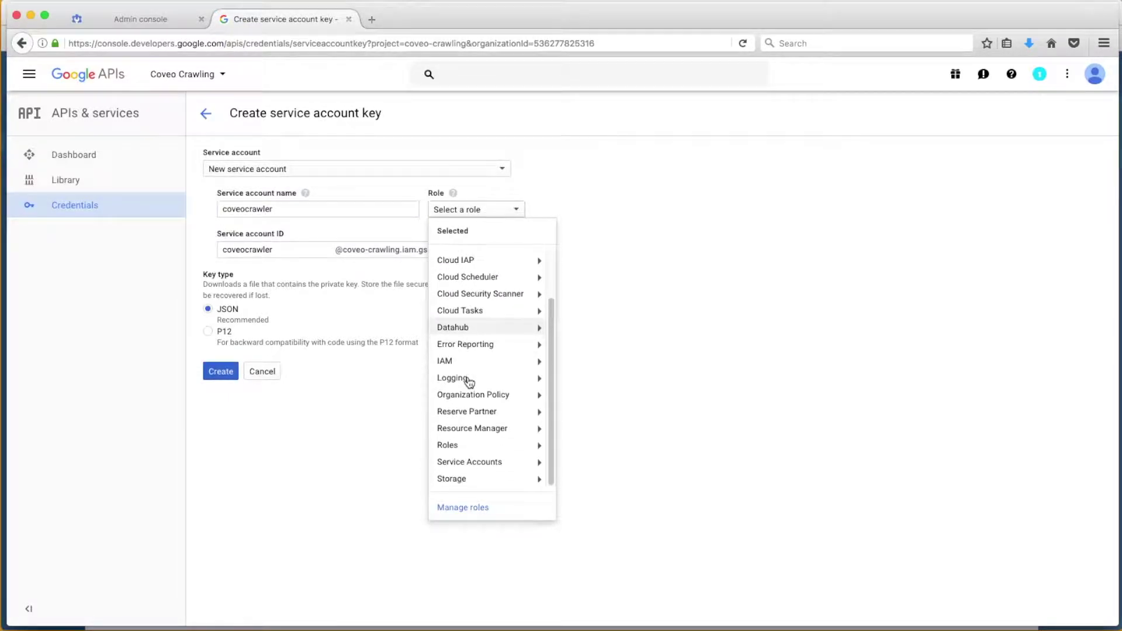
mouse_move(455, 464)
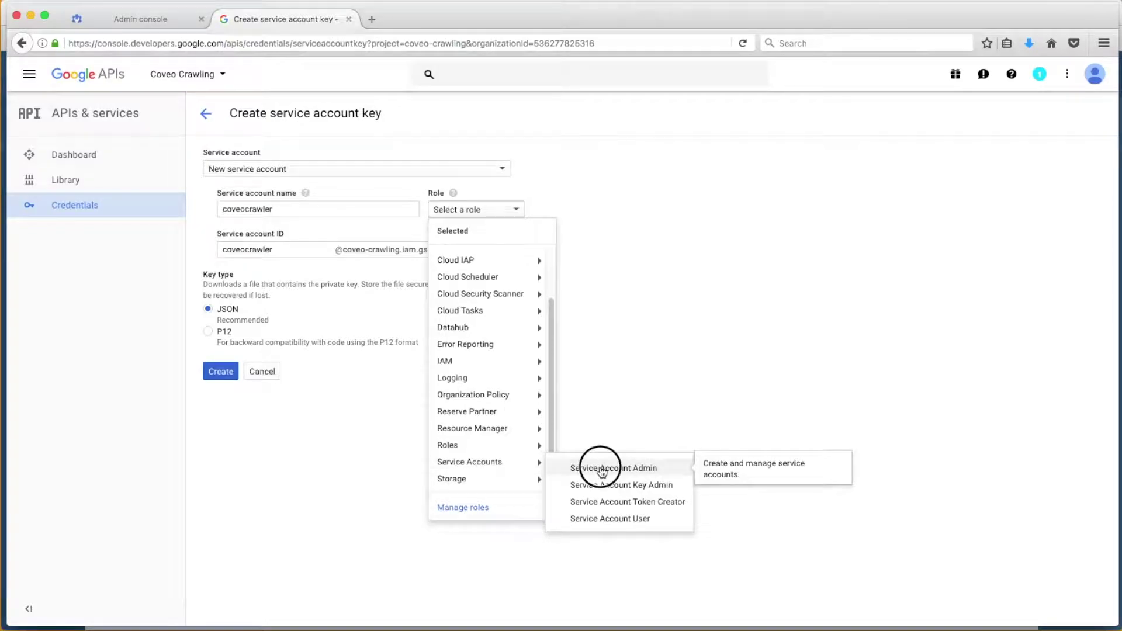
left_click(601, 468)
left_click(644, 398)
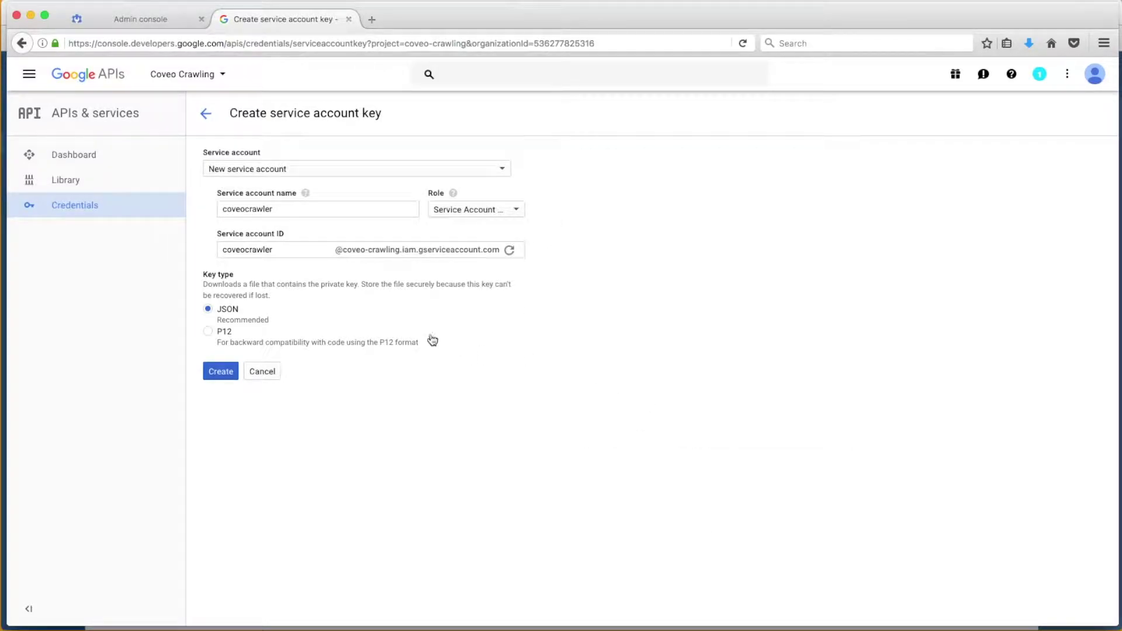
Create the key in P12 format and save the downloaded .p12 file.
left_click(208, 331)
left_click(221, 372)
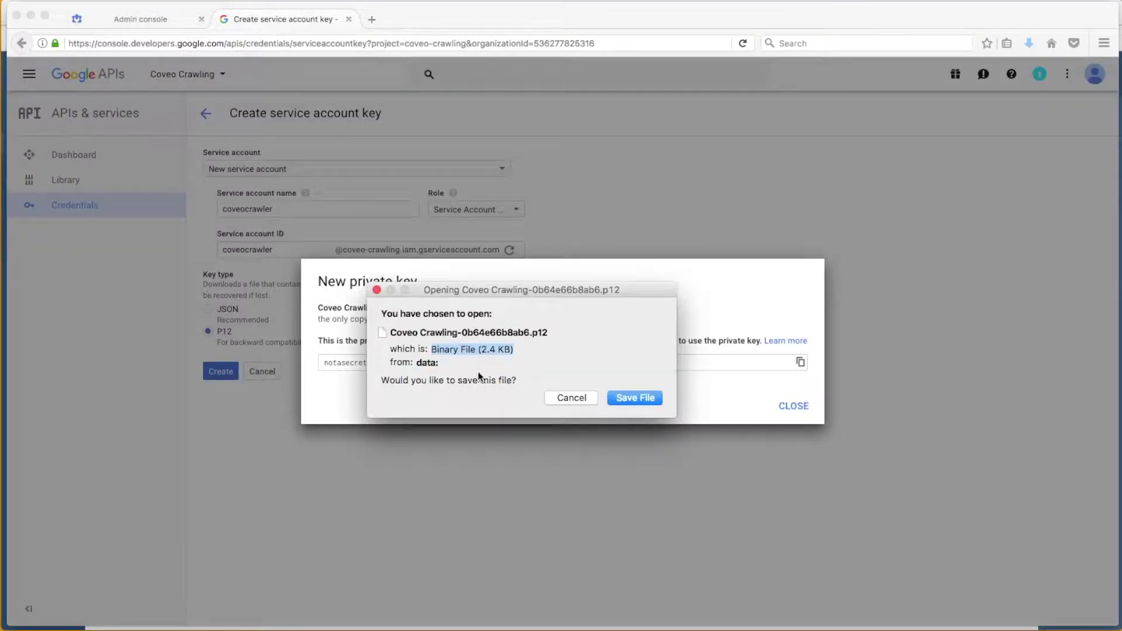
left_click(637, 401)
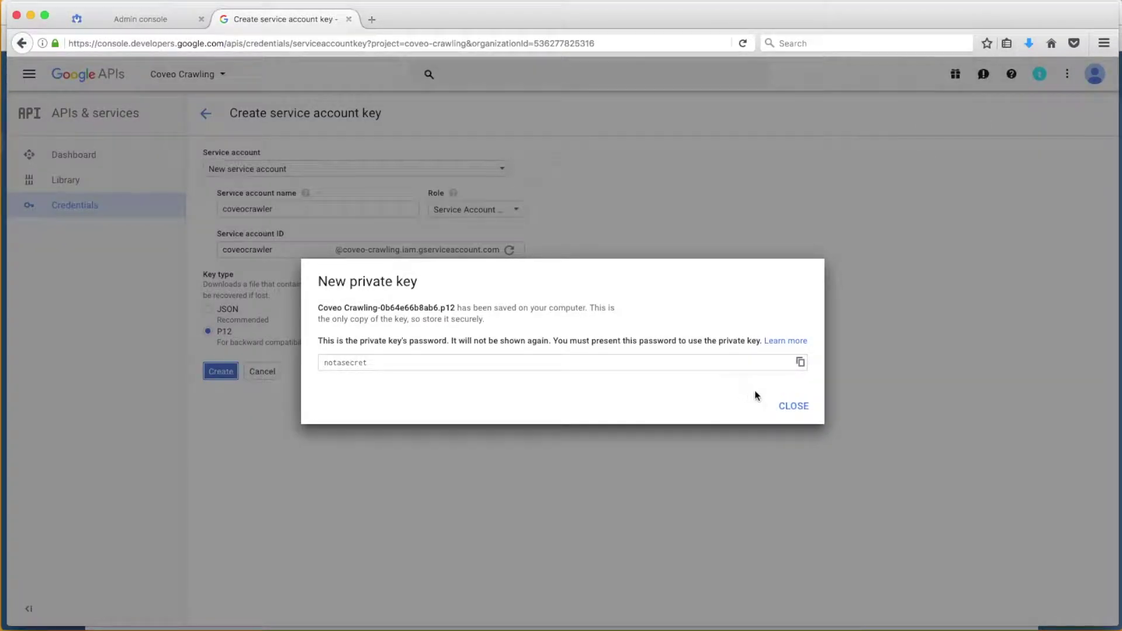
left_click(792, 409)
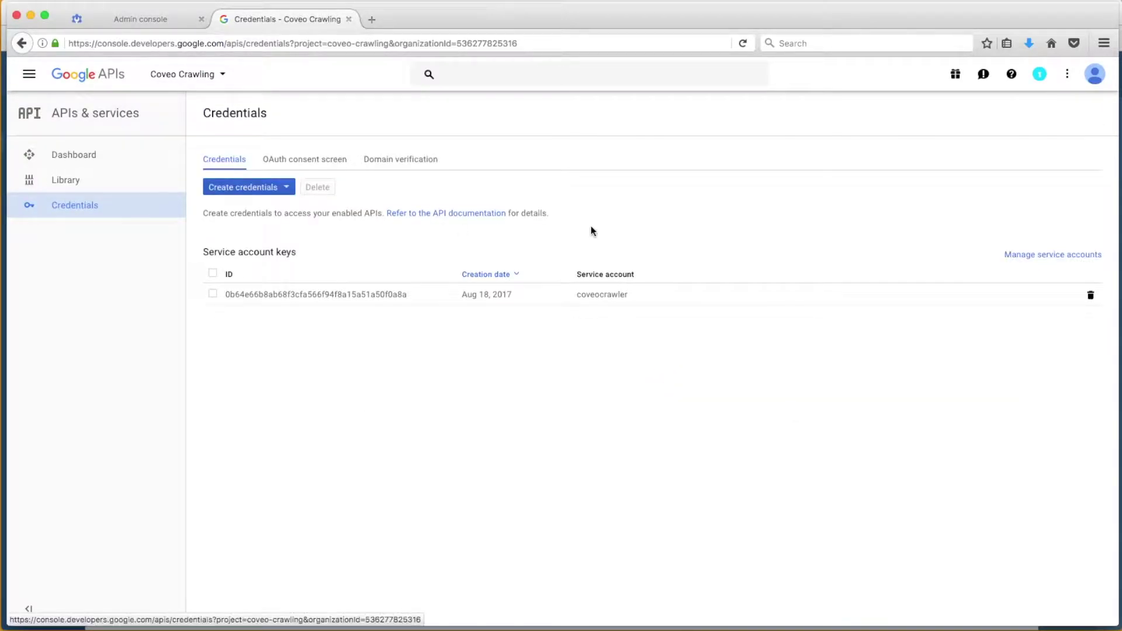
Enable domain-wide delegation on coveocrawler with product name 'client for coveo connector' and save.
left_click(1029, 257)
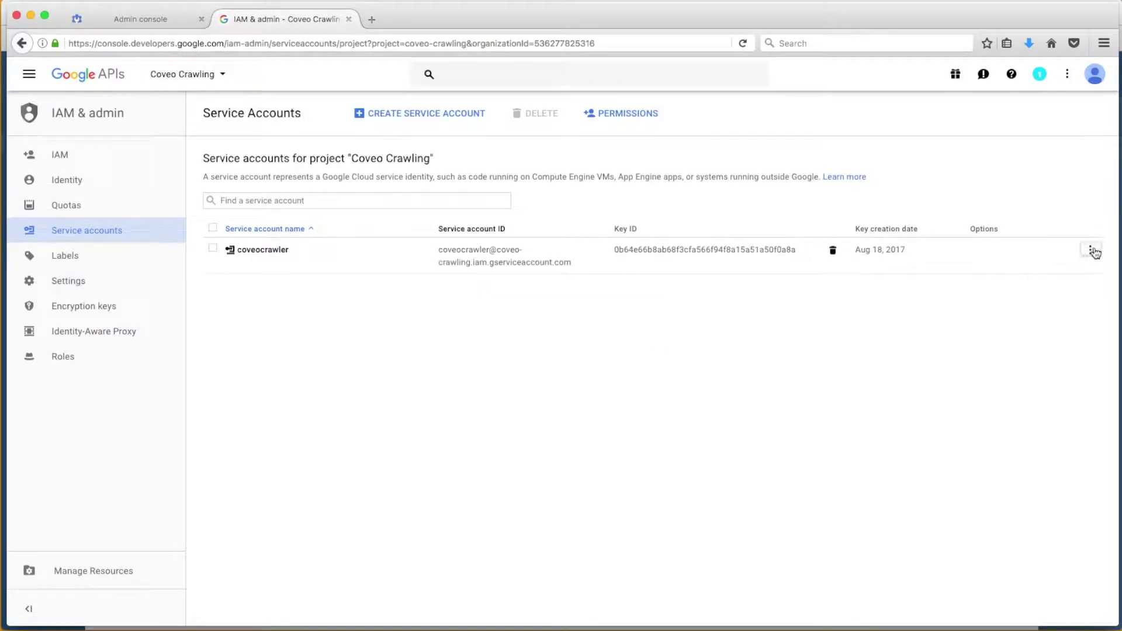
left_click(1092, 252)
left_click(1059, 271)
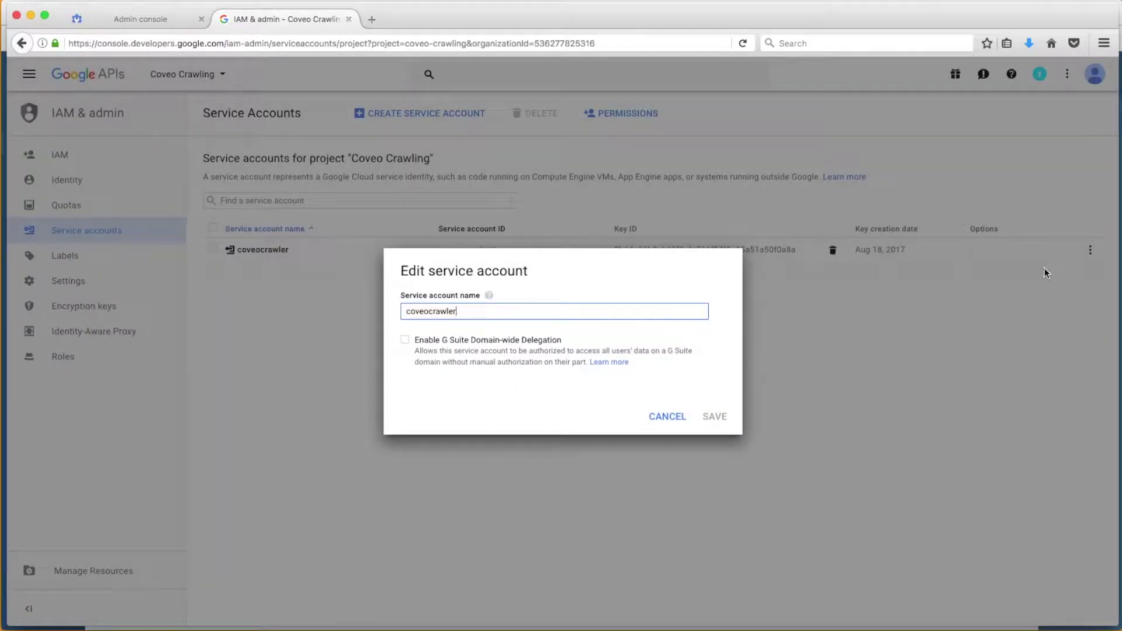
left_click(405, 341)
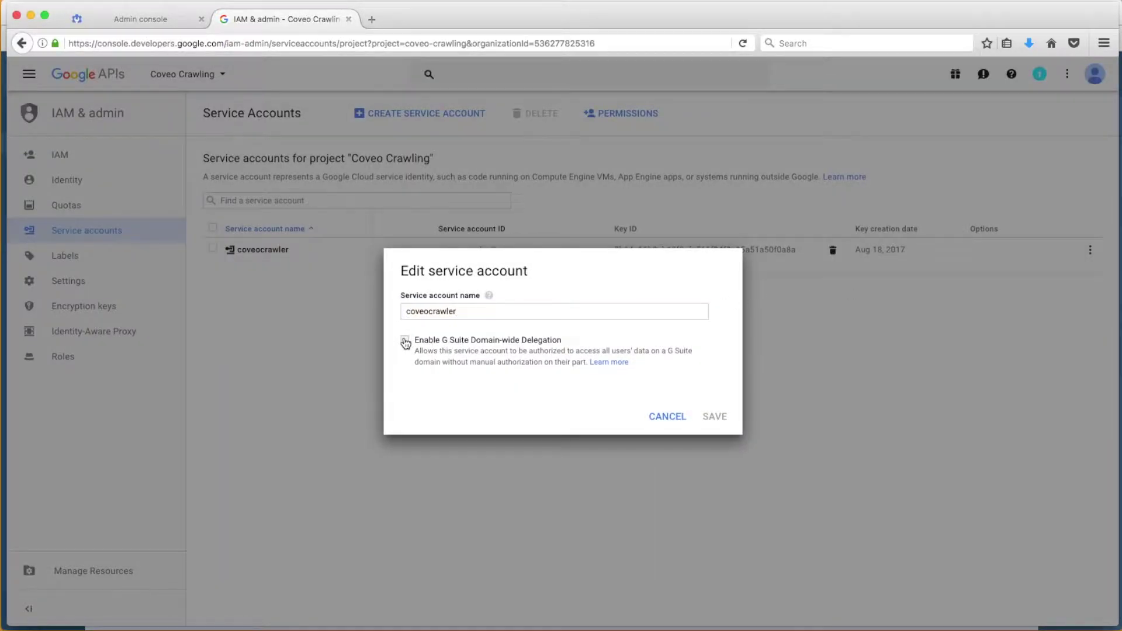
left_click(461, 399)
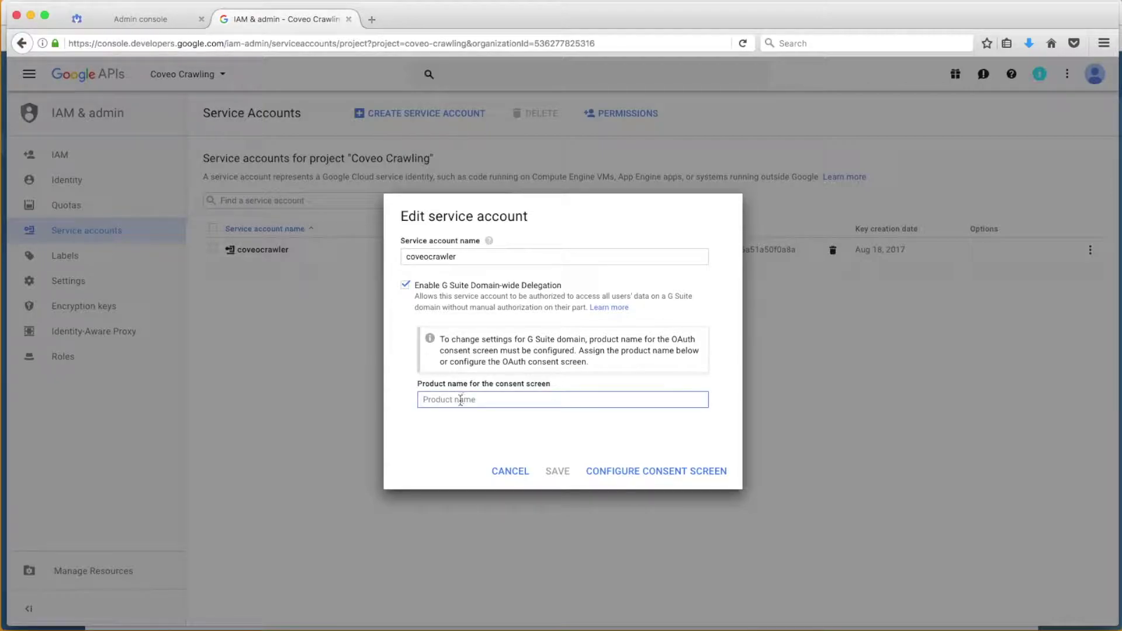
type("client for coveo connector")
left_click(562, 472)
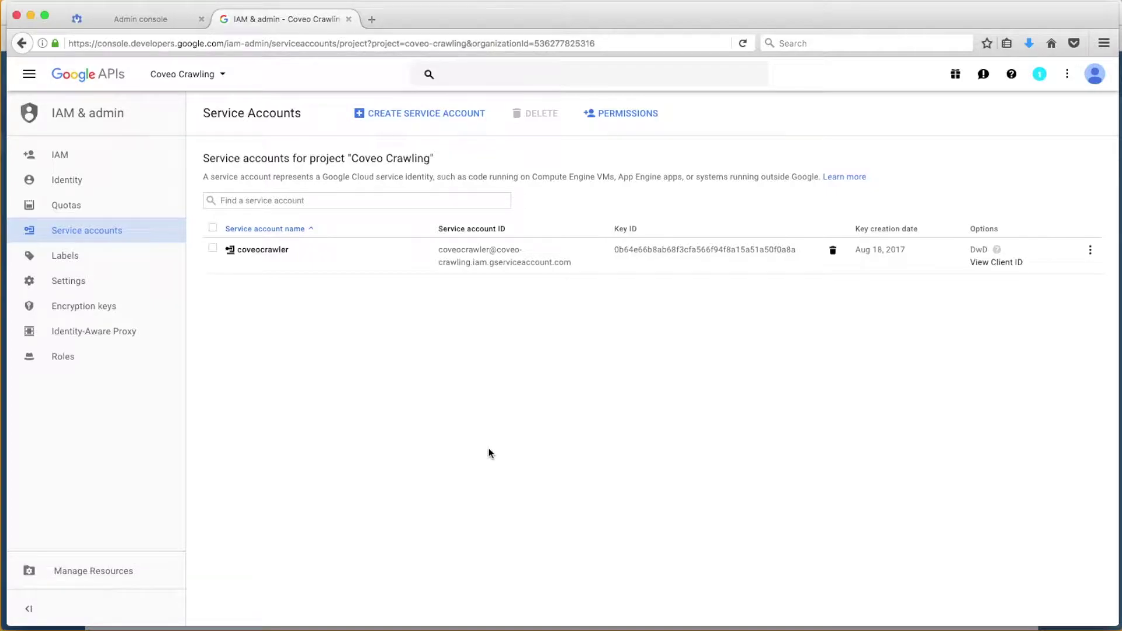
Look over the G Suite services list in Admin console, then return home.
left_click(159, 20)
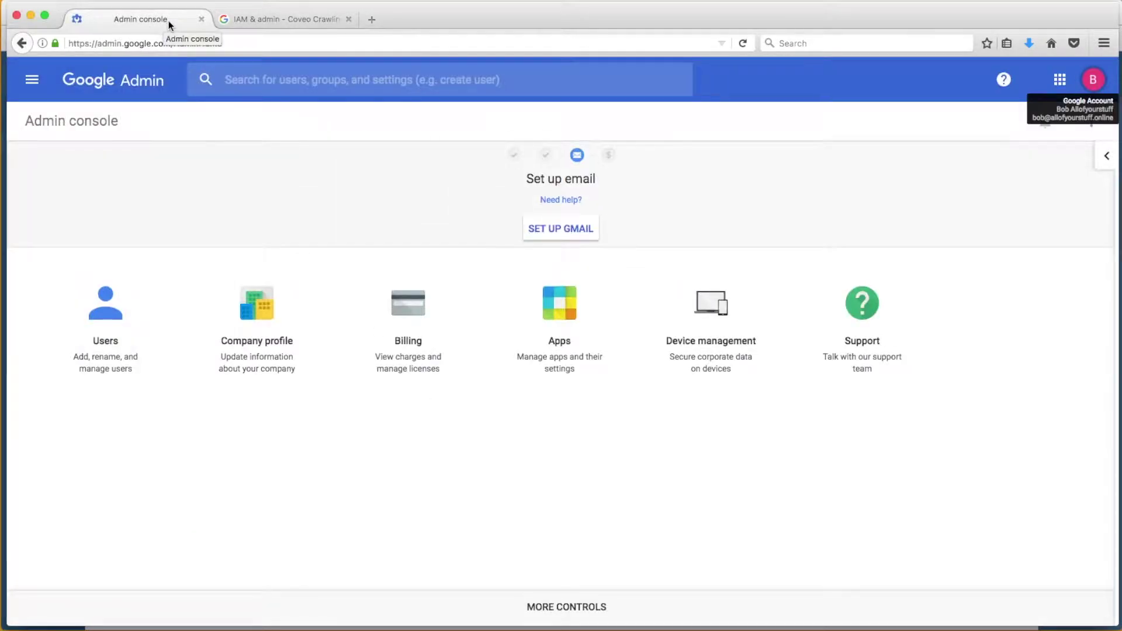
left_click(561, 300)
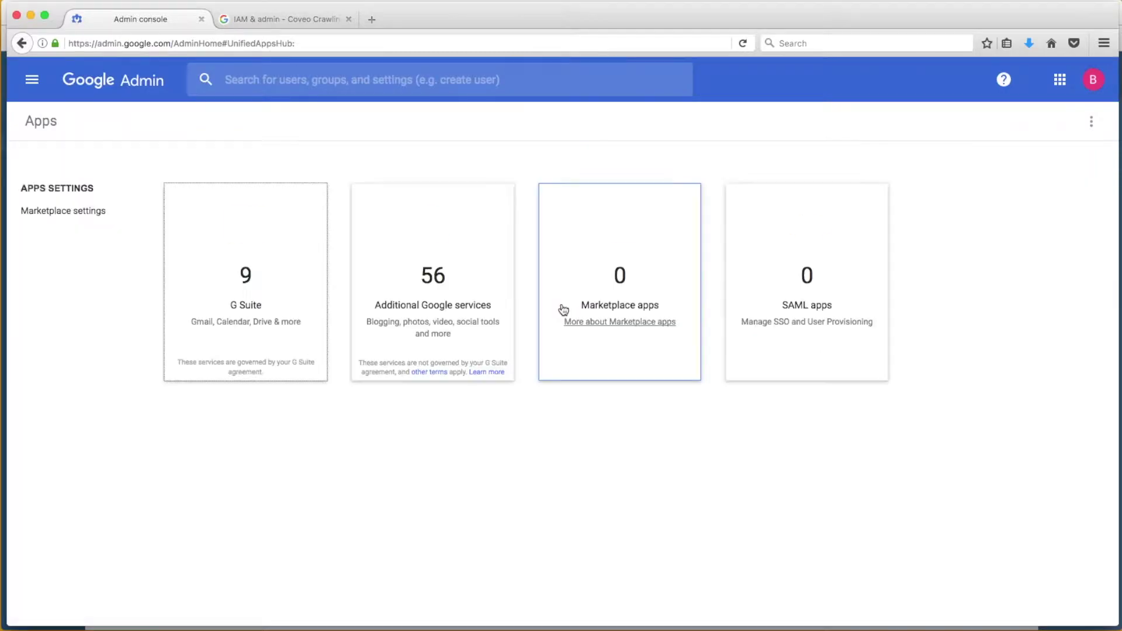
left_click(247, 260)
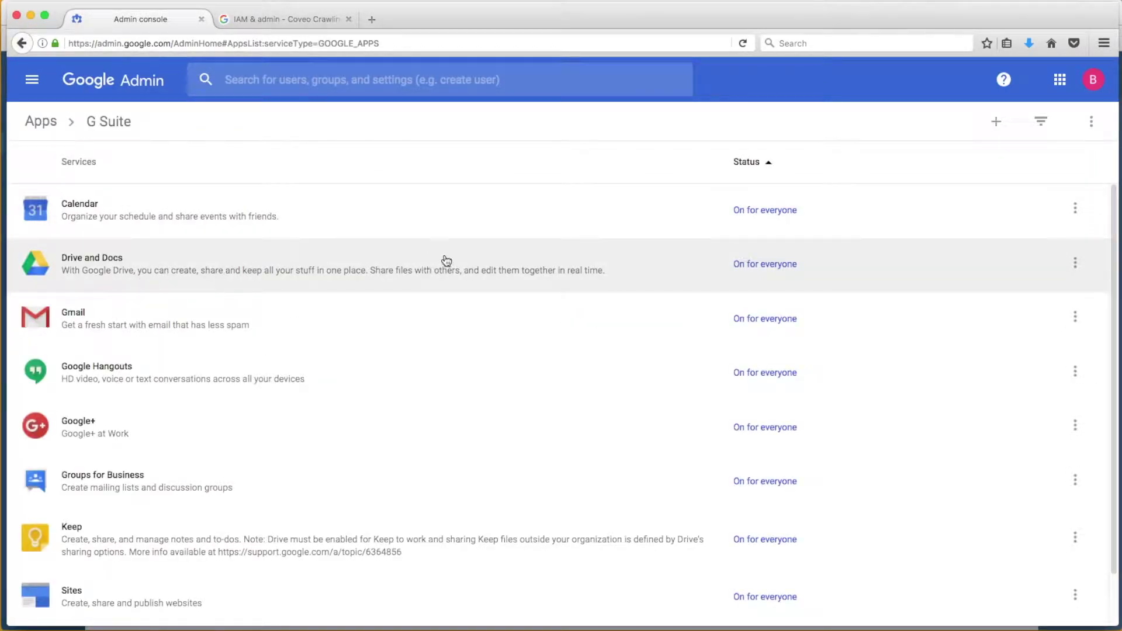
left_click(144, 82)
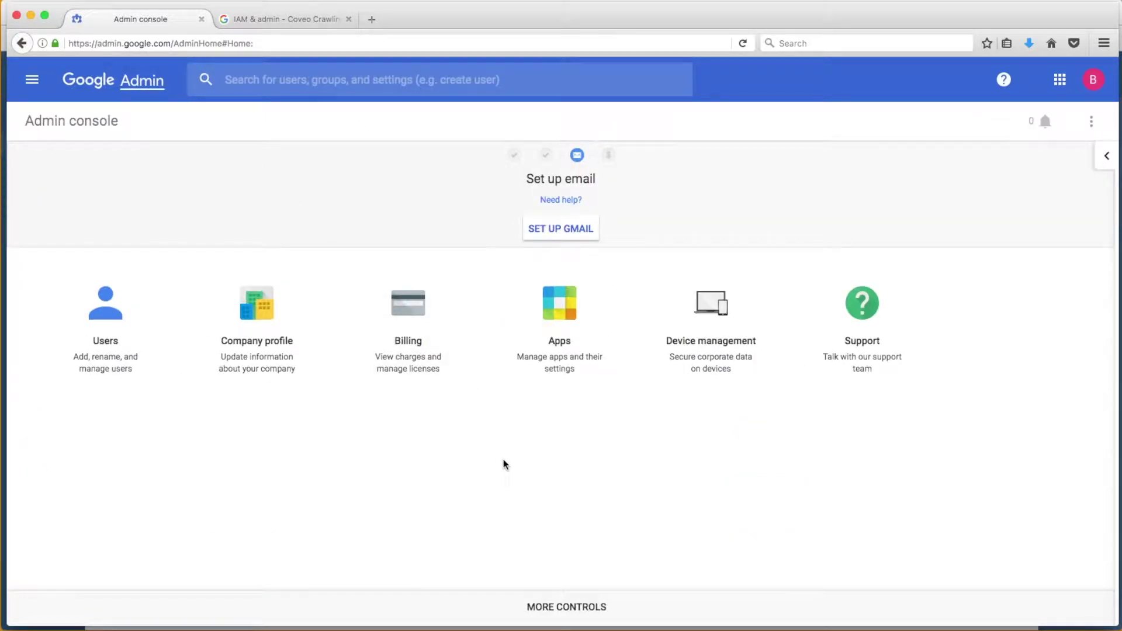
Reach Manage API client access via Security's advanced settings in Admin console.
left_click(572, 607)
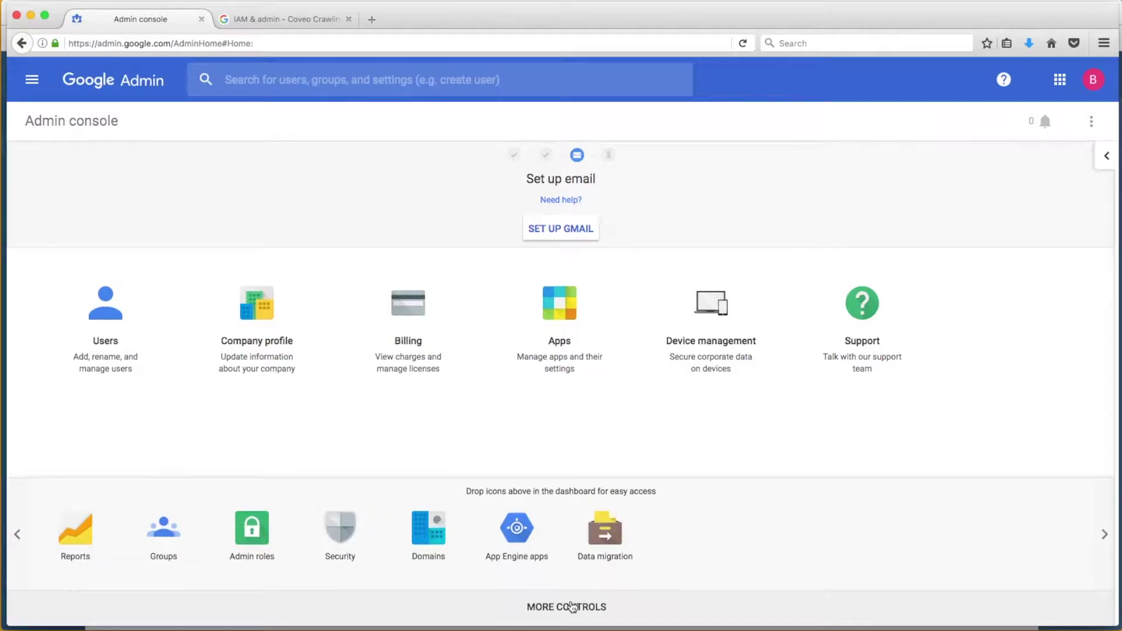
left_click(346, 538)
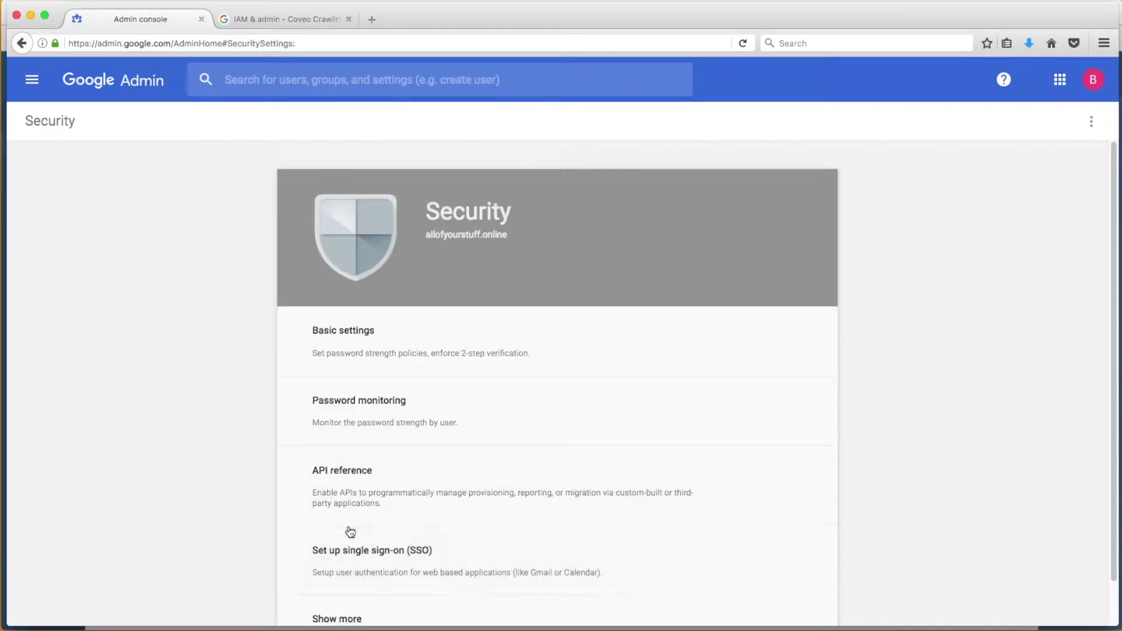
scroll(351, 530, "down", 1)
left_click(335, 581)
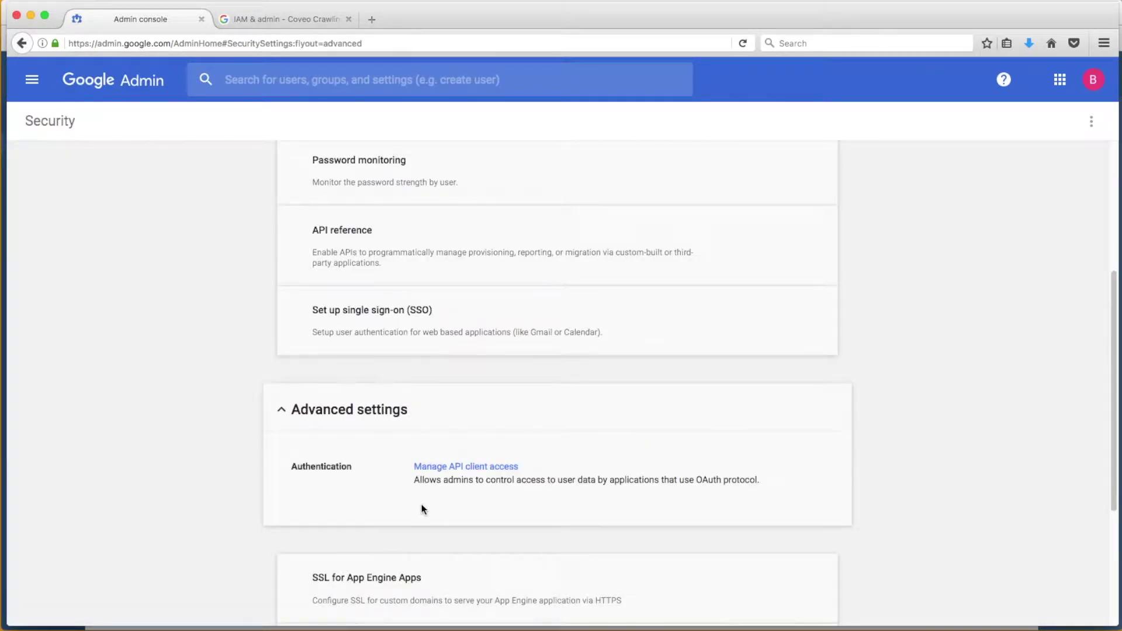
left_click(479, 467)
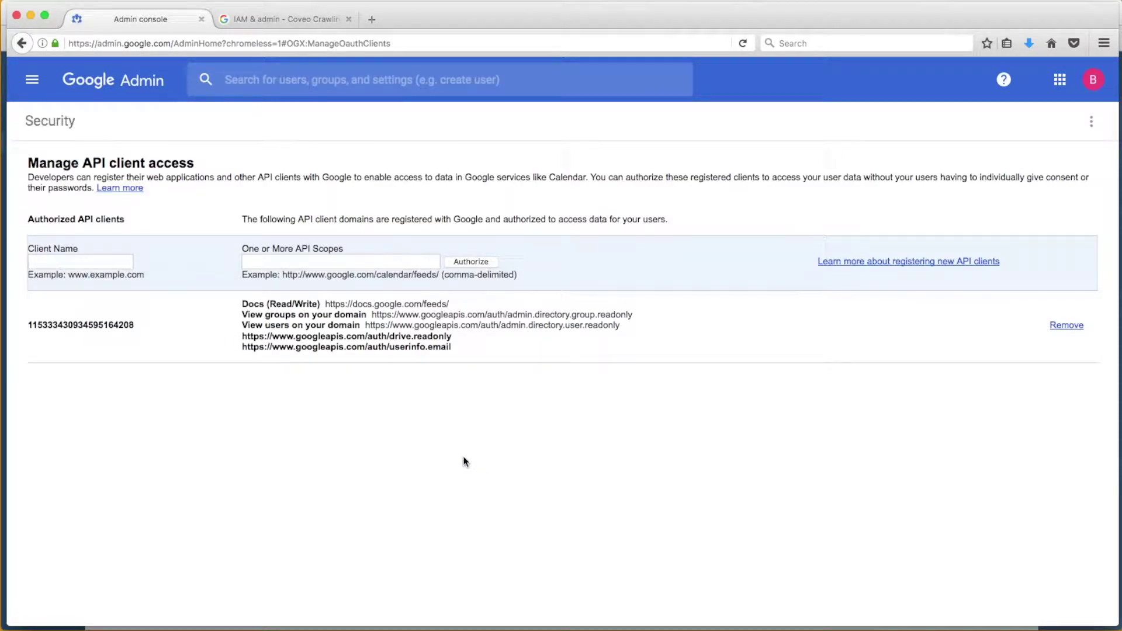
left_click(319, 18)
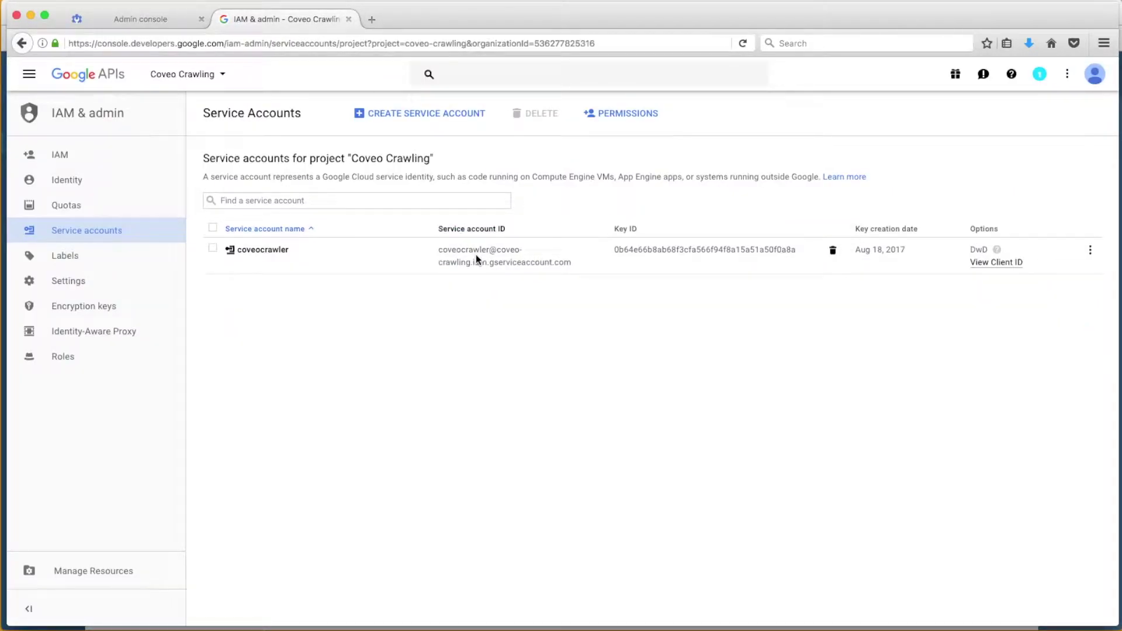
Show coveocrawler's client ID and select its number for copying.
left_click(982, 264)
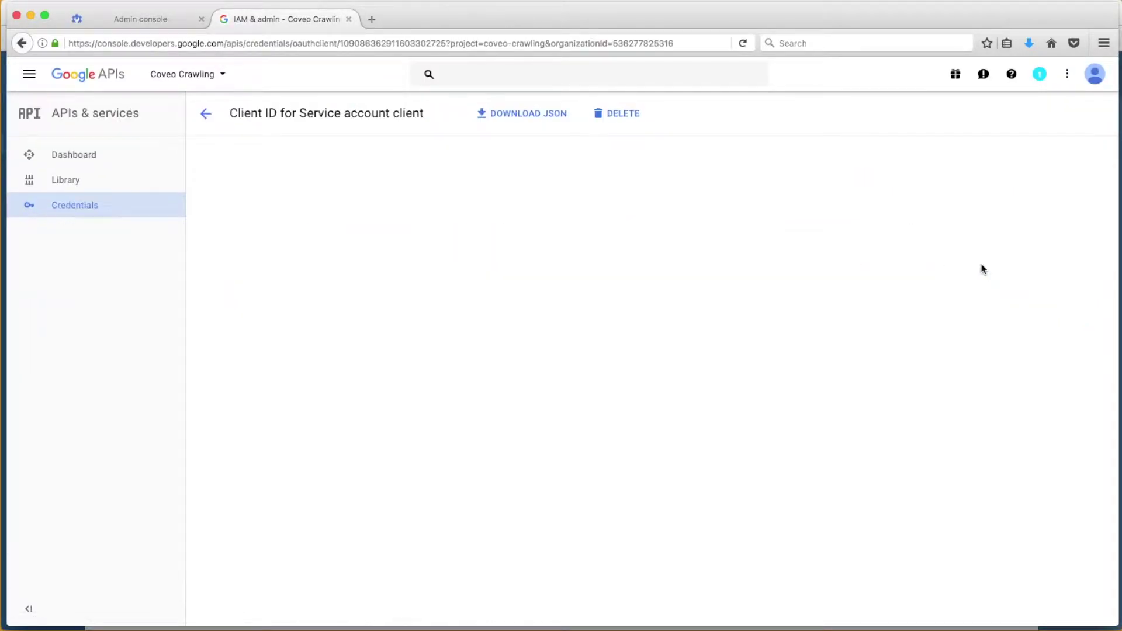
double_click(398, 224)
key("super+c")
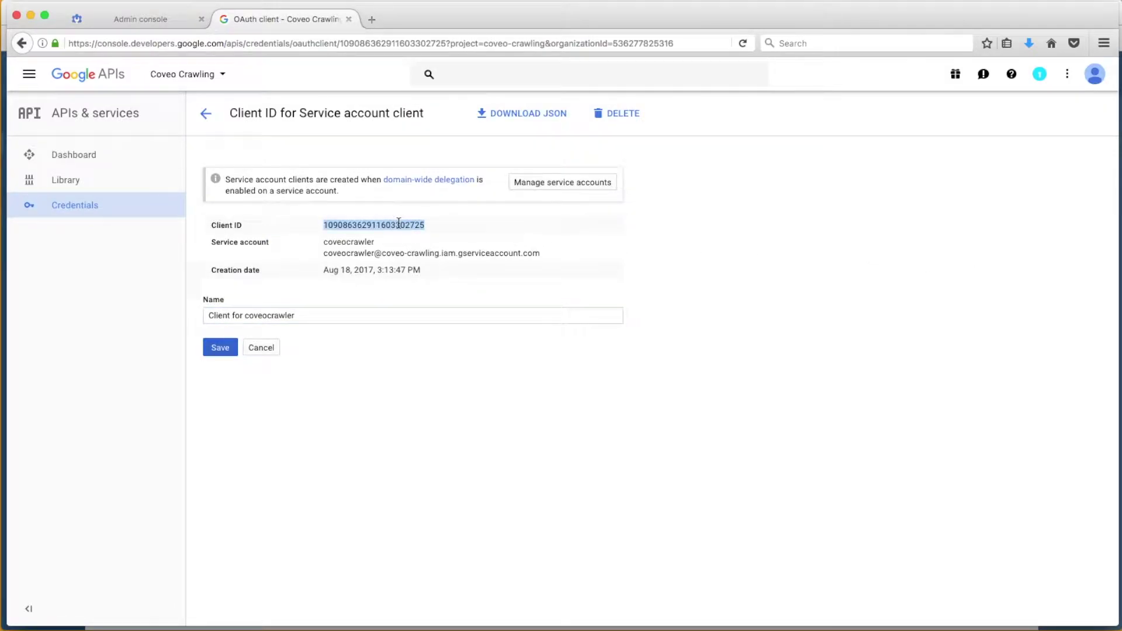
Authorize coveocrawler's client ID for the Docs, Drive read-only, directory and user-email scopes.
left_click(141, 19)
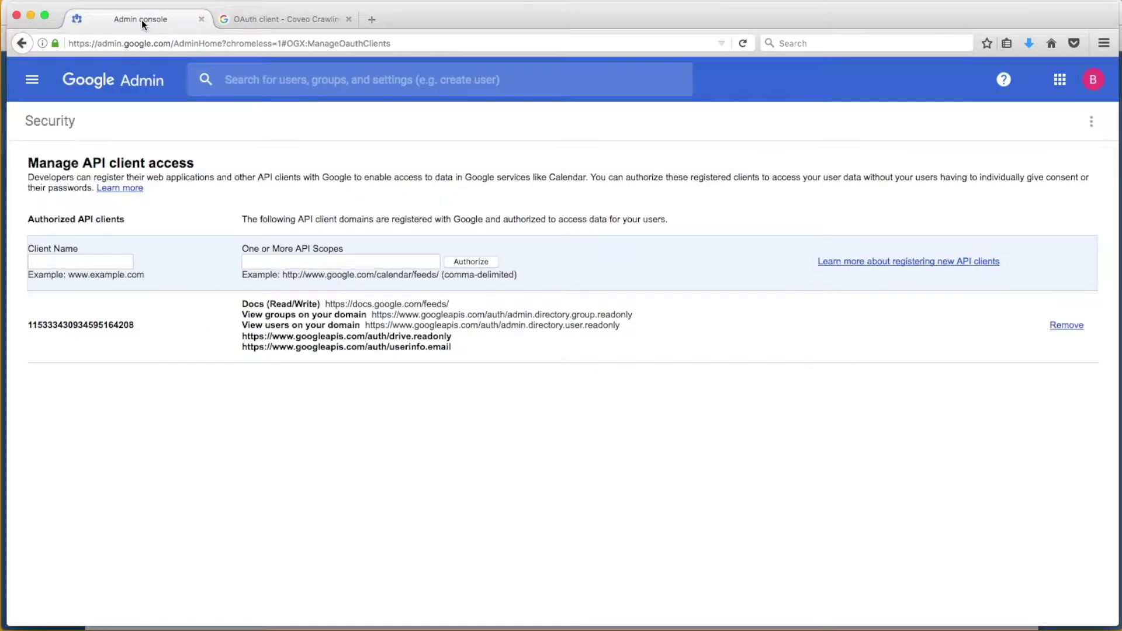
left_click(68, 261)
key("super+v")
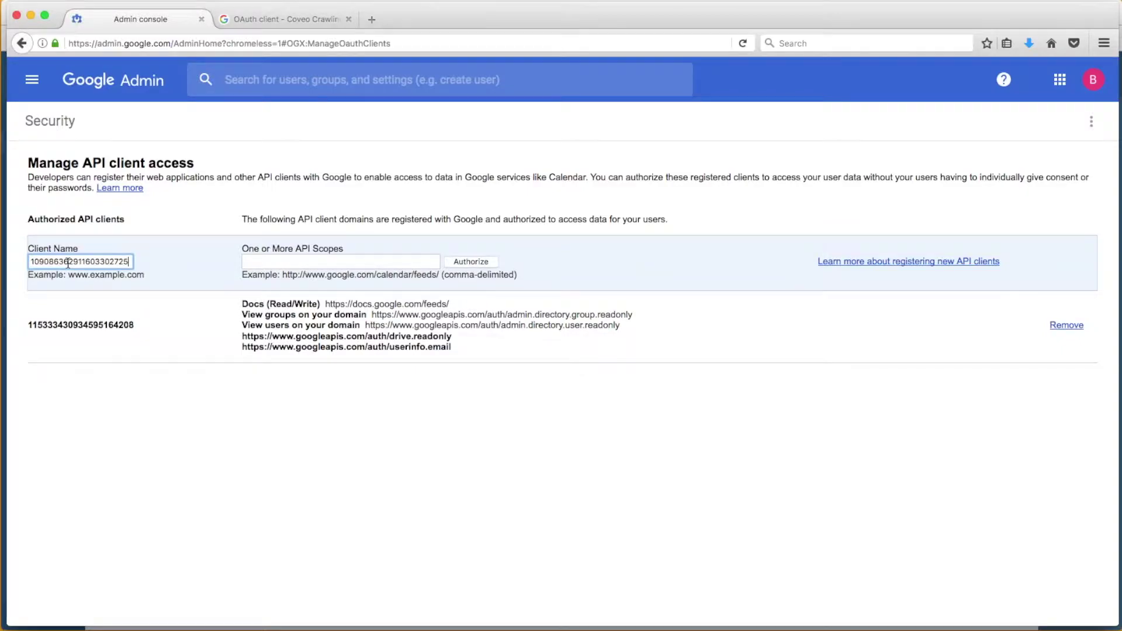
left_click(287, 267)
key("super+v")
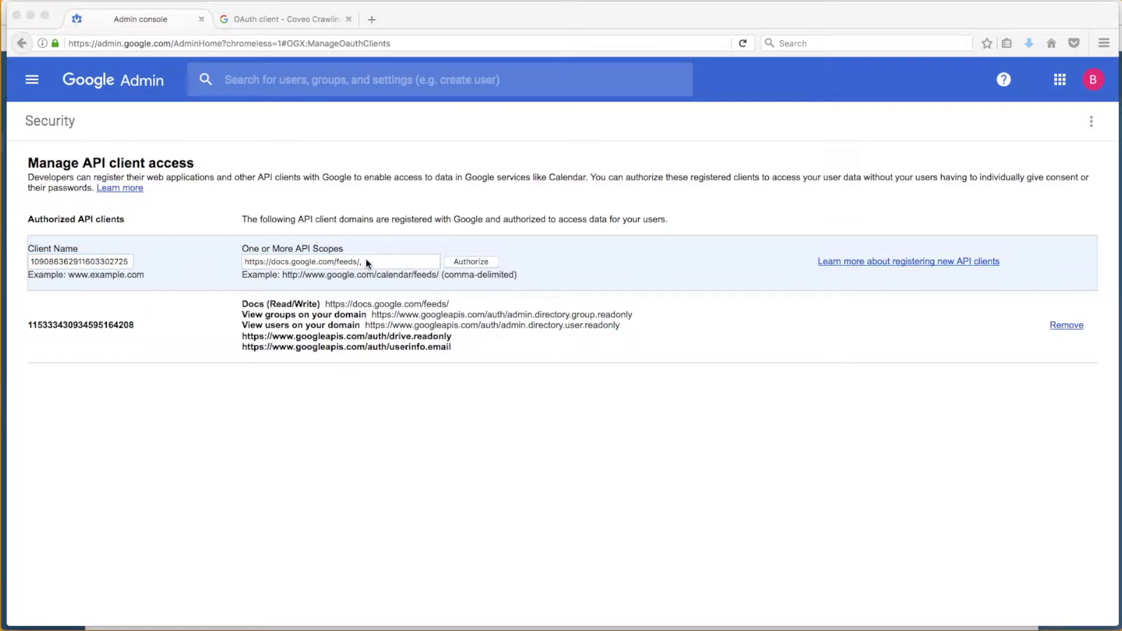
type(",")
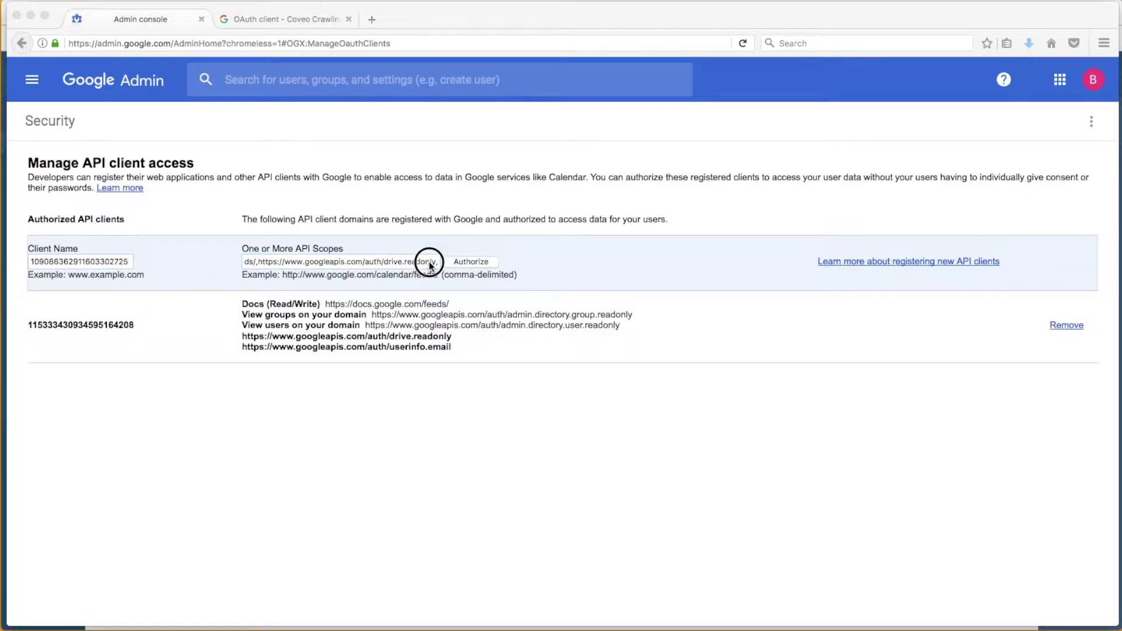
key("super+v")
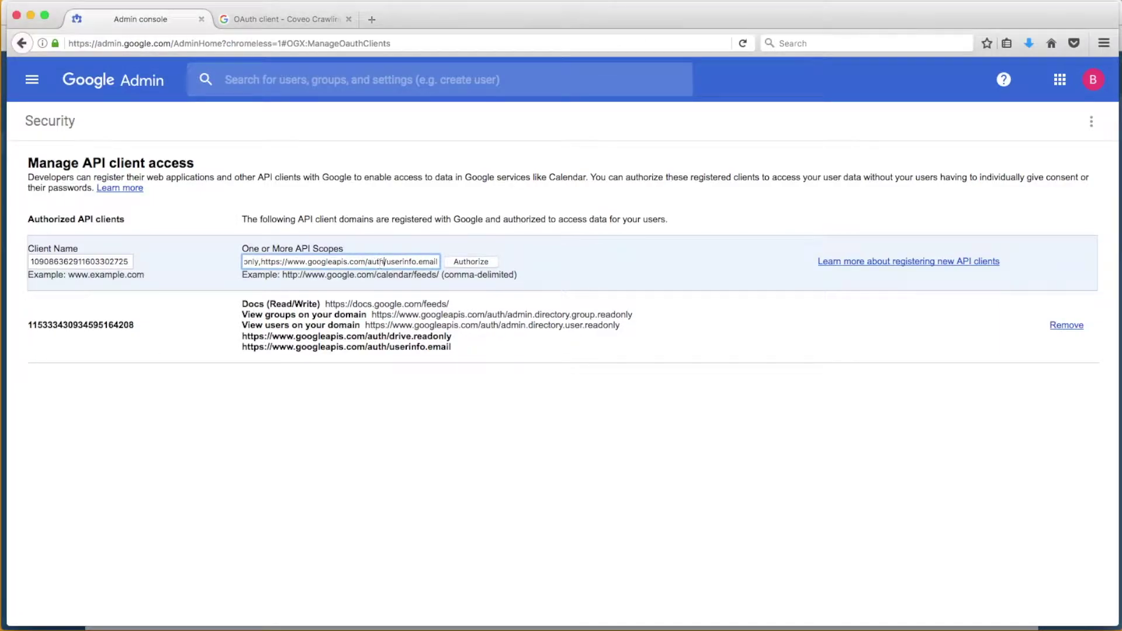
key("super+Tab")
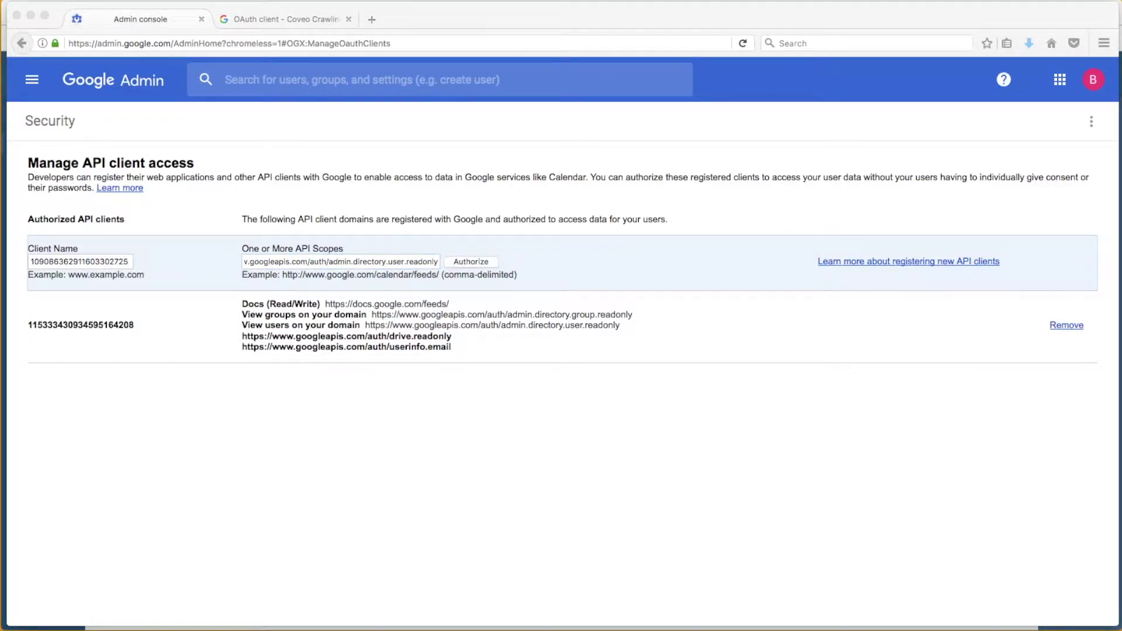
left_click(412, 265)
left_click(468, 266)
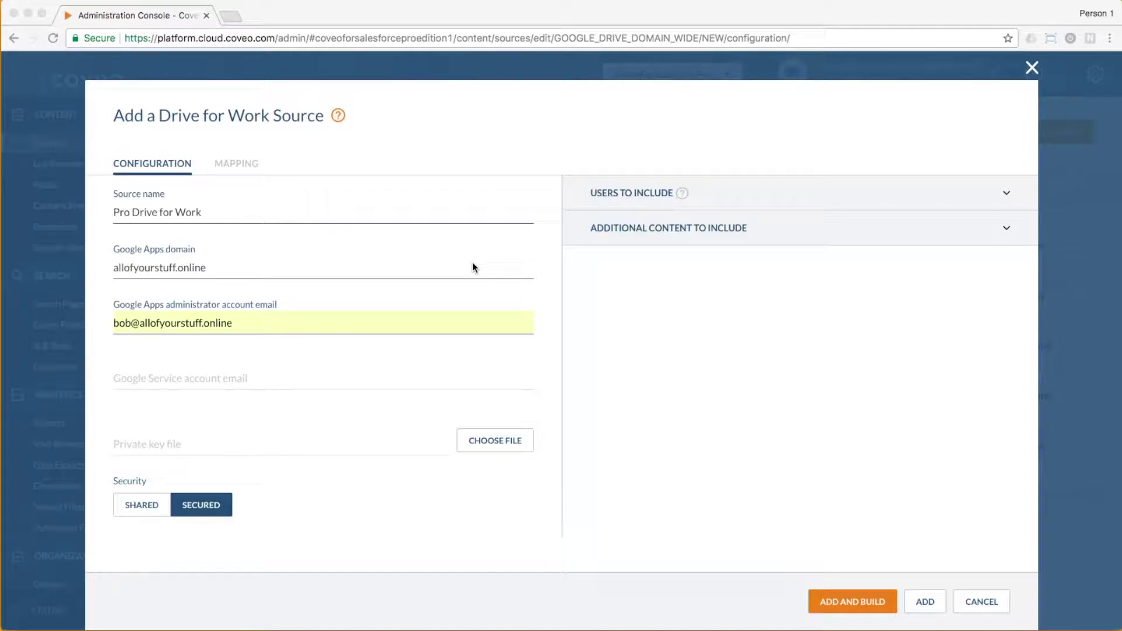
Paste the service account e-mail and attach the Coveo Crawling-0b64e66b8ab6.p12 key from Downloads.
left_click(245, 380)
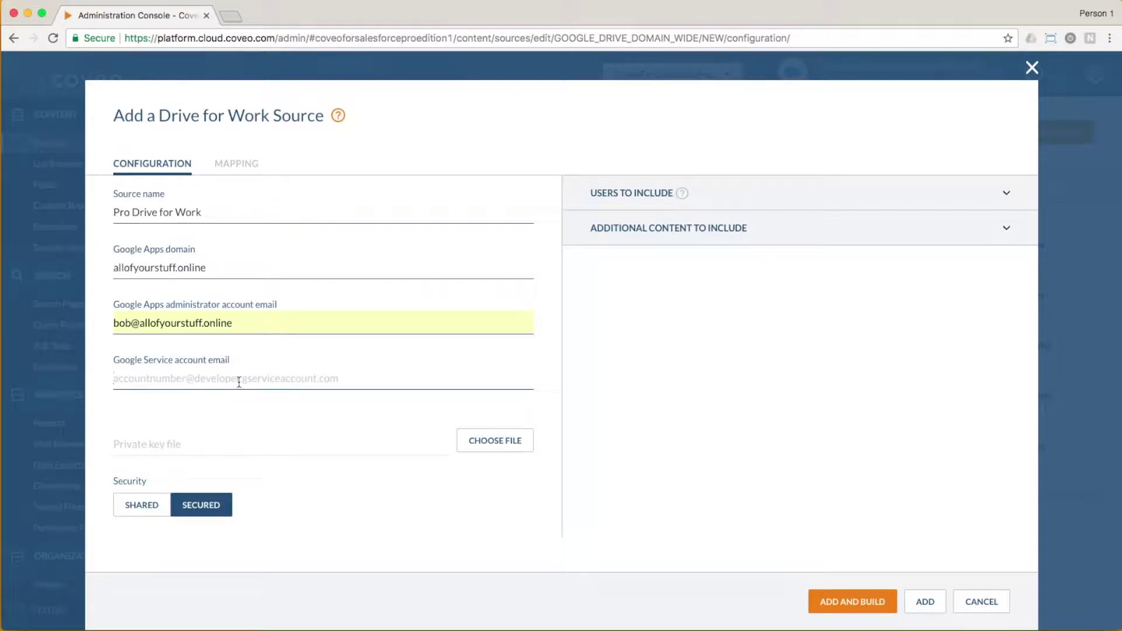
key("super+v")
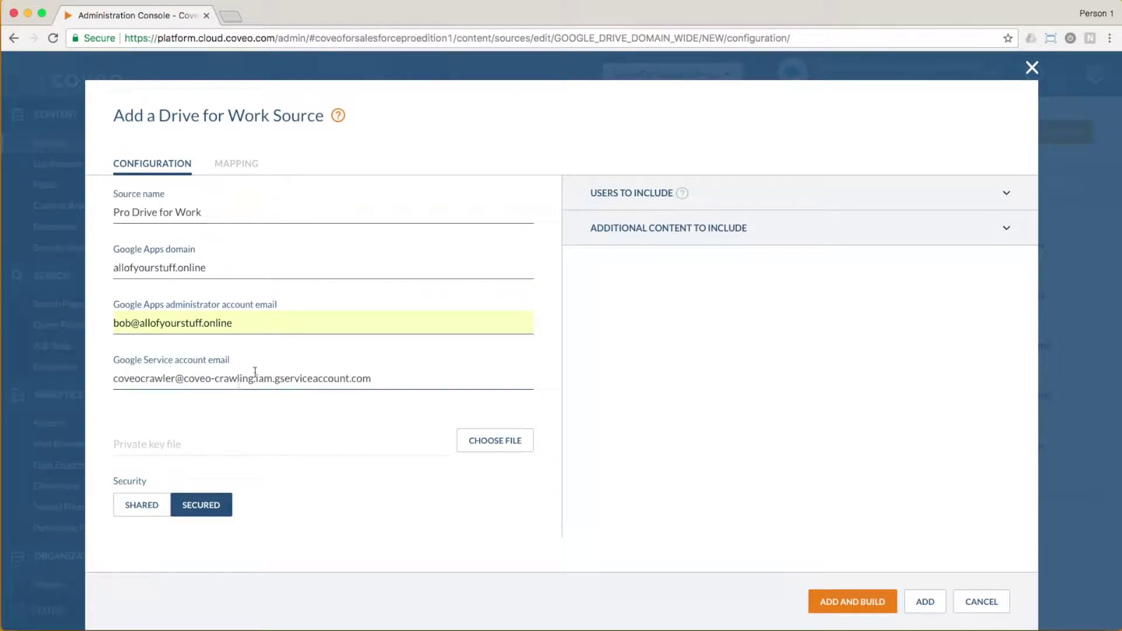
left_click(495, 441)
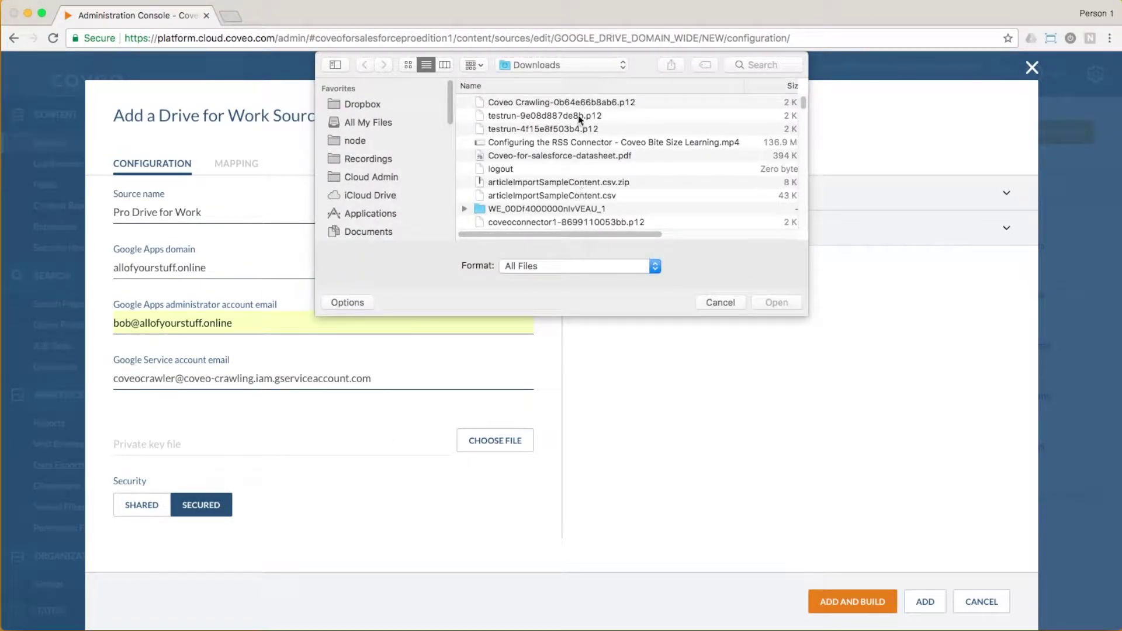
left_click(573, 102)
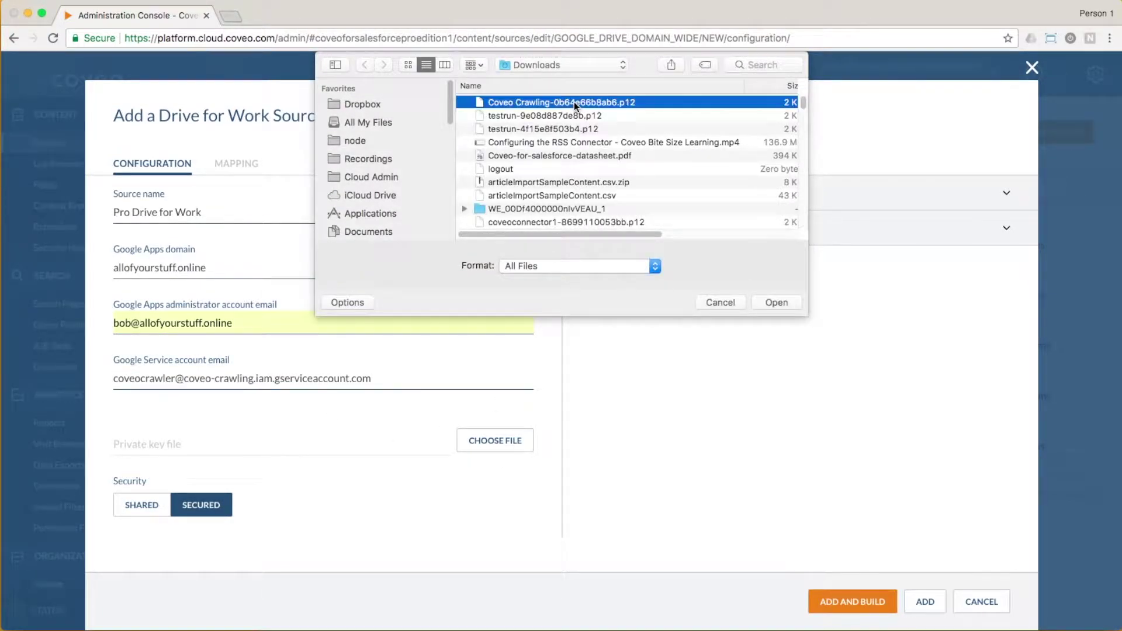
left_click(775, 302)
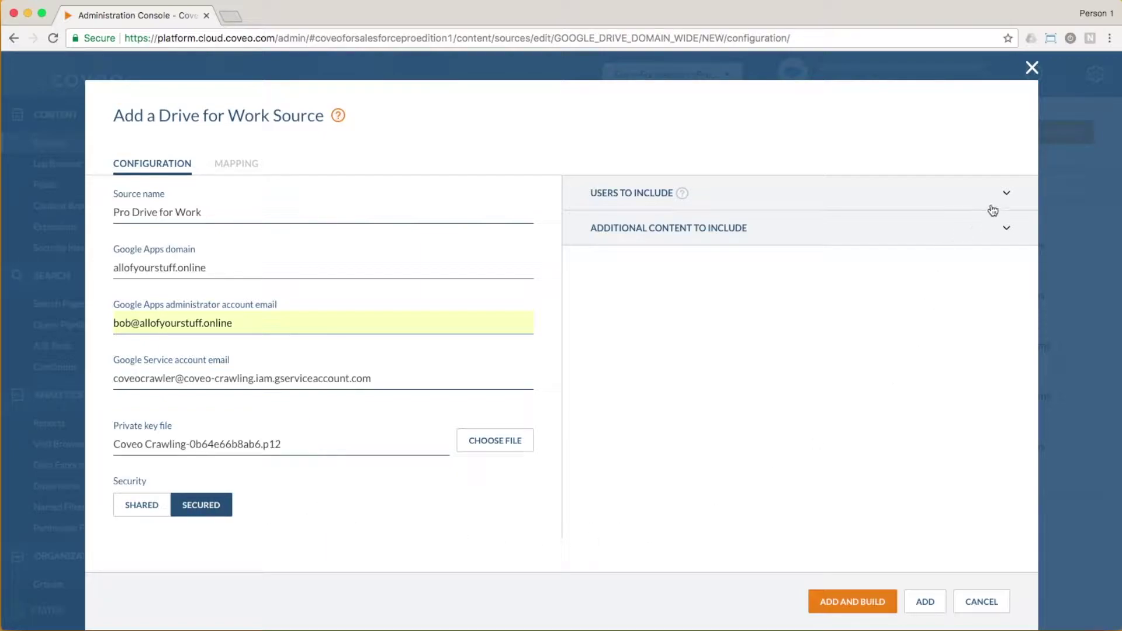
Keep Users to Include on All with trashed items and custom properties unchecked, then add and build.
left_click(1006, 194)
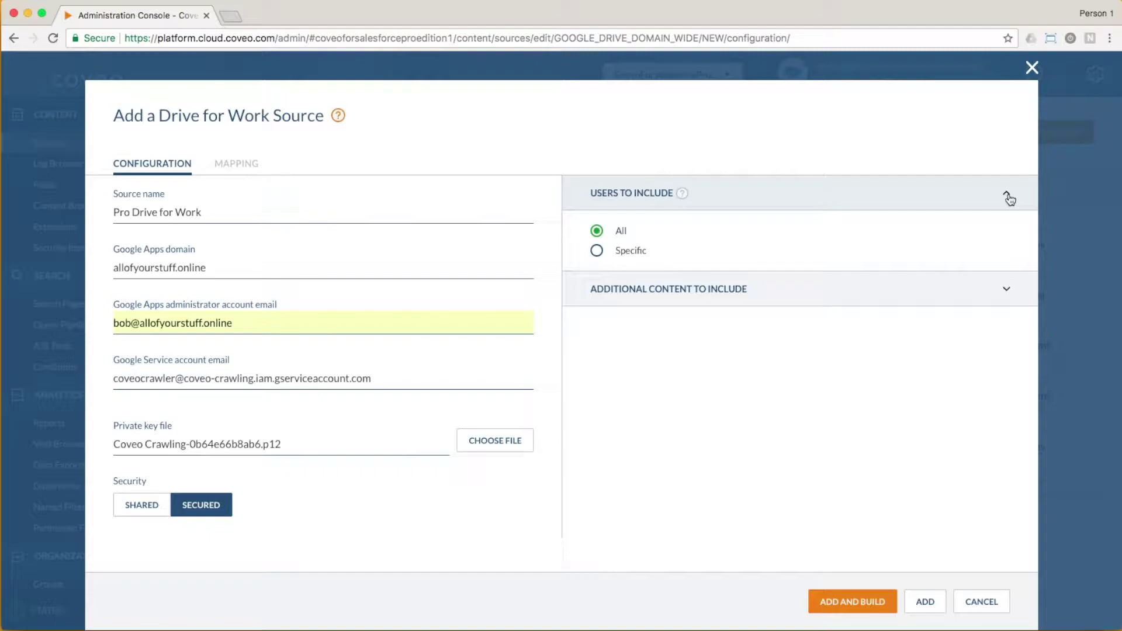
mouse_move(682, 195)
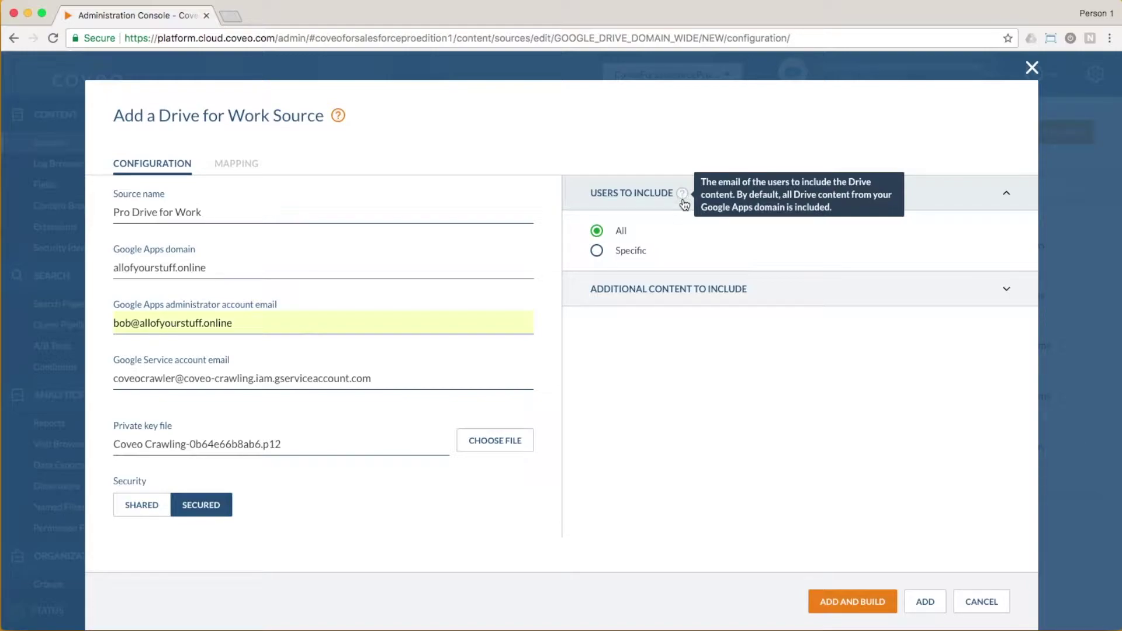
left_click(1005, 289)
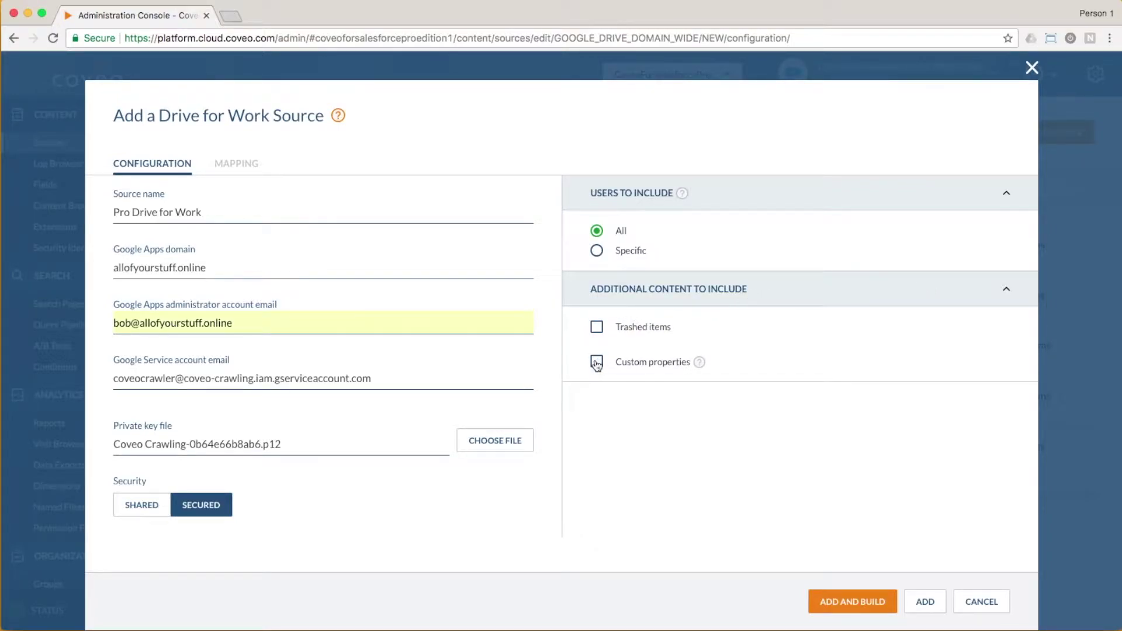
mouse_move(699, 365)
left_click(847, 602)
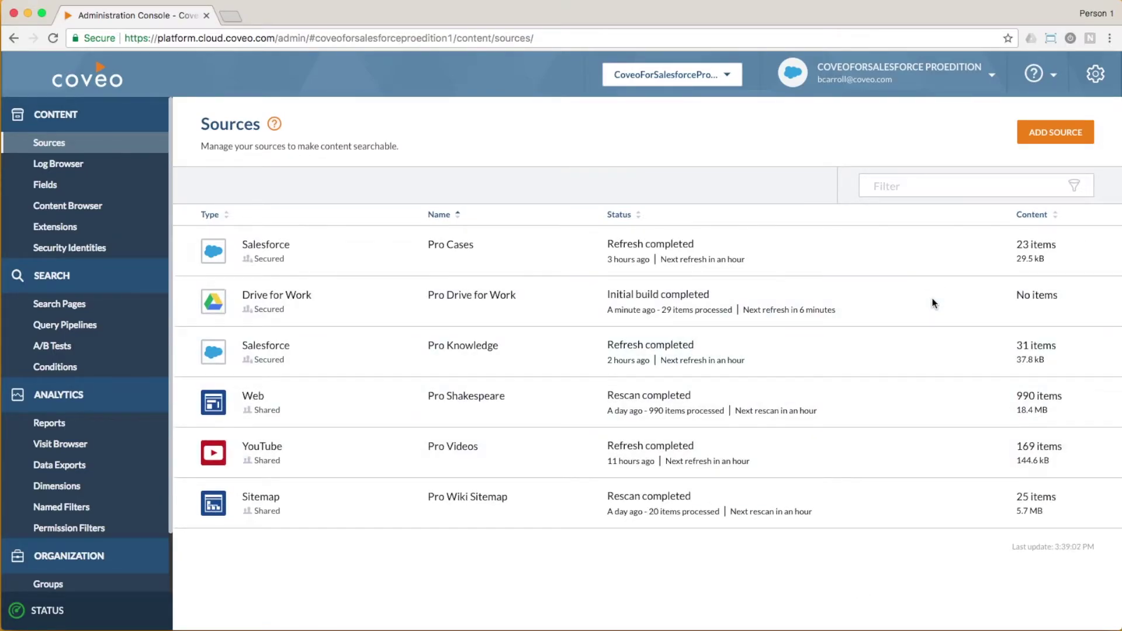
Open the Pro Drive for Work source's indexed content in the Content Browser.
left_click(720, 289)
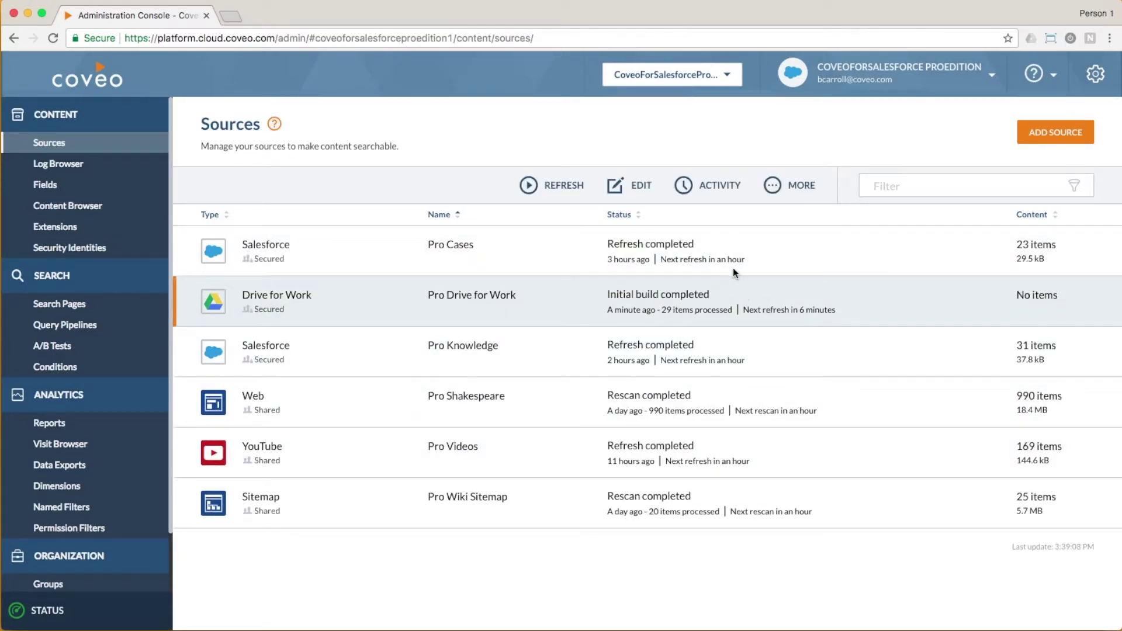
left_click(772, 185)
left_click(777, 290)
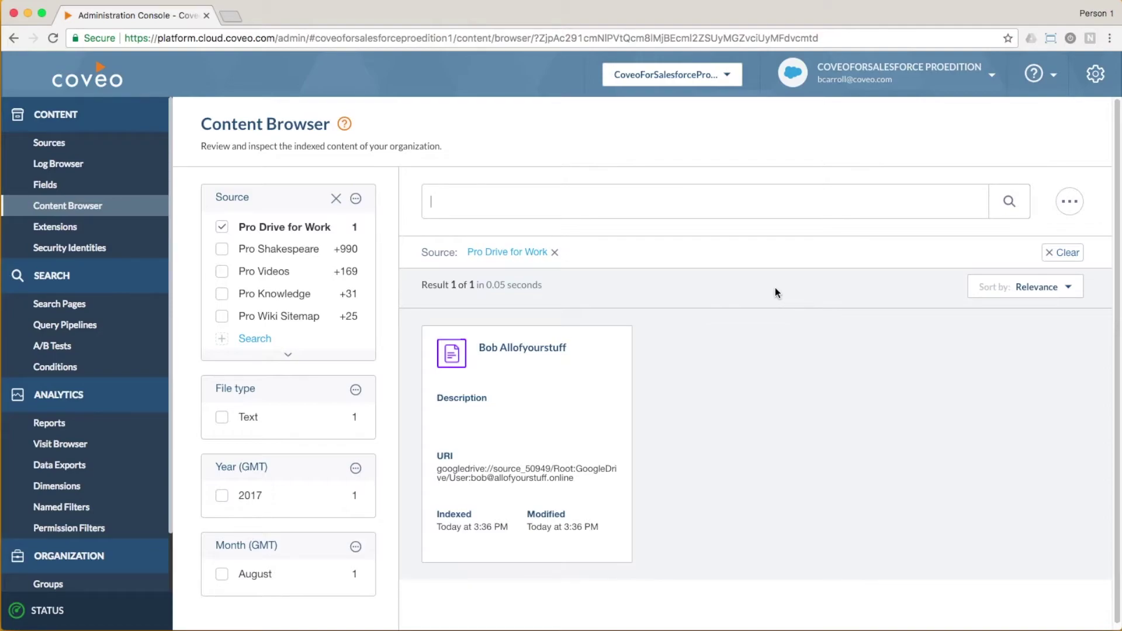
Enable View all content in Content Browser preferences so all 26 Pro Drive for Work items show.
left_click(1070, 203)
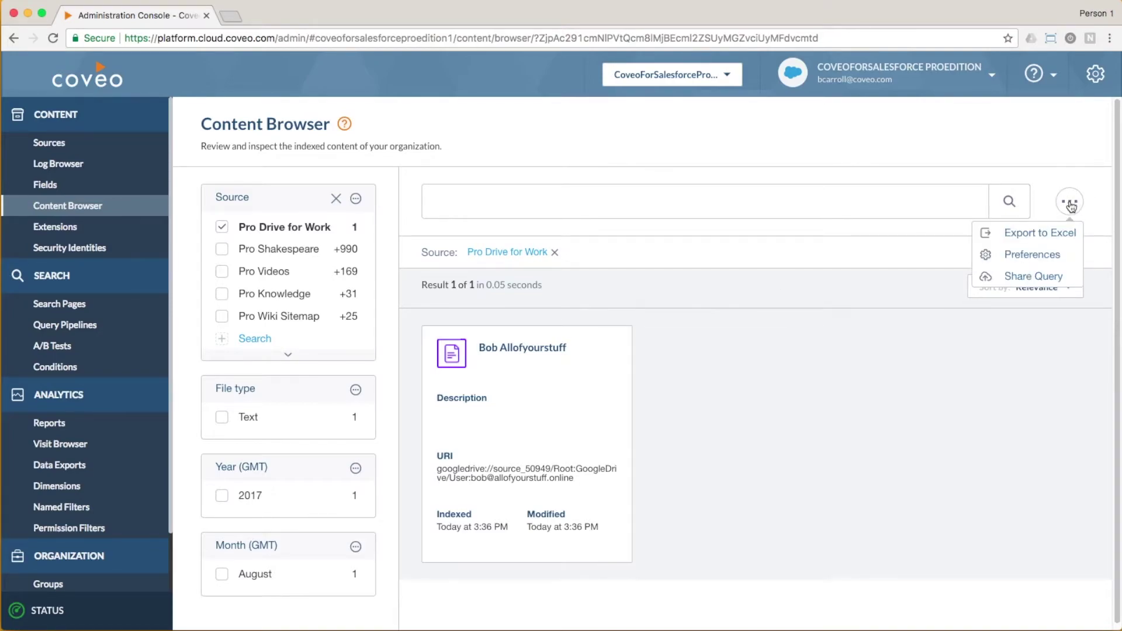
left_click(1034, 255)
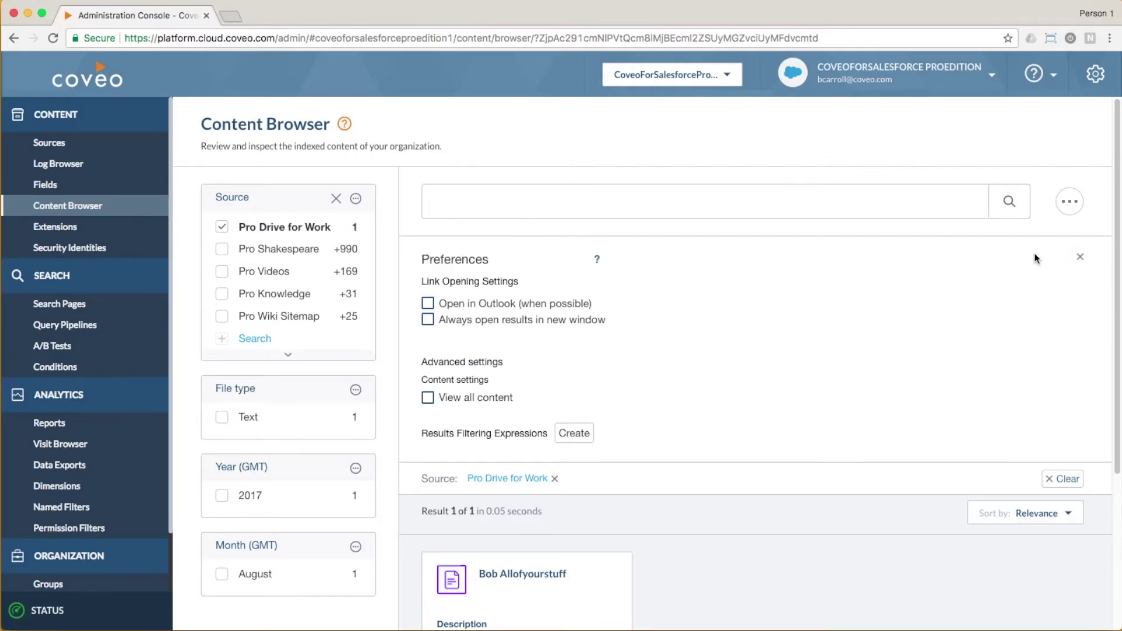
left_click(428, 399)
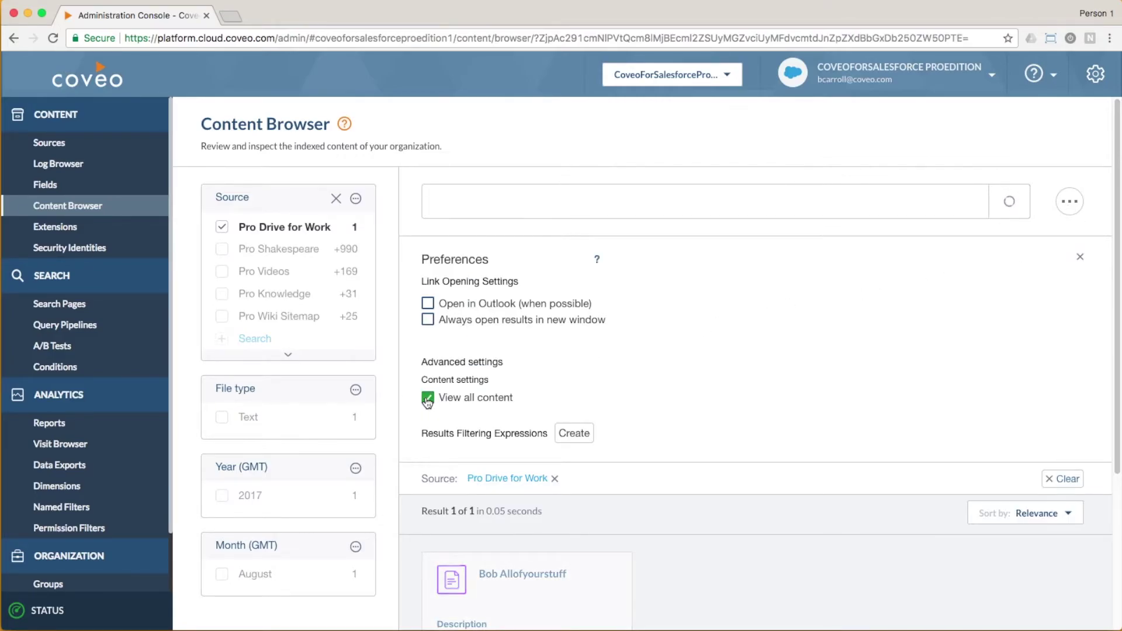
left_click(1080, 258)
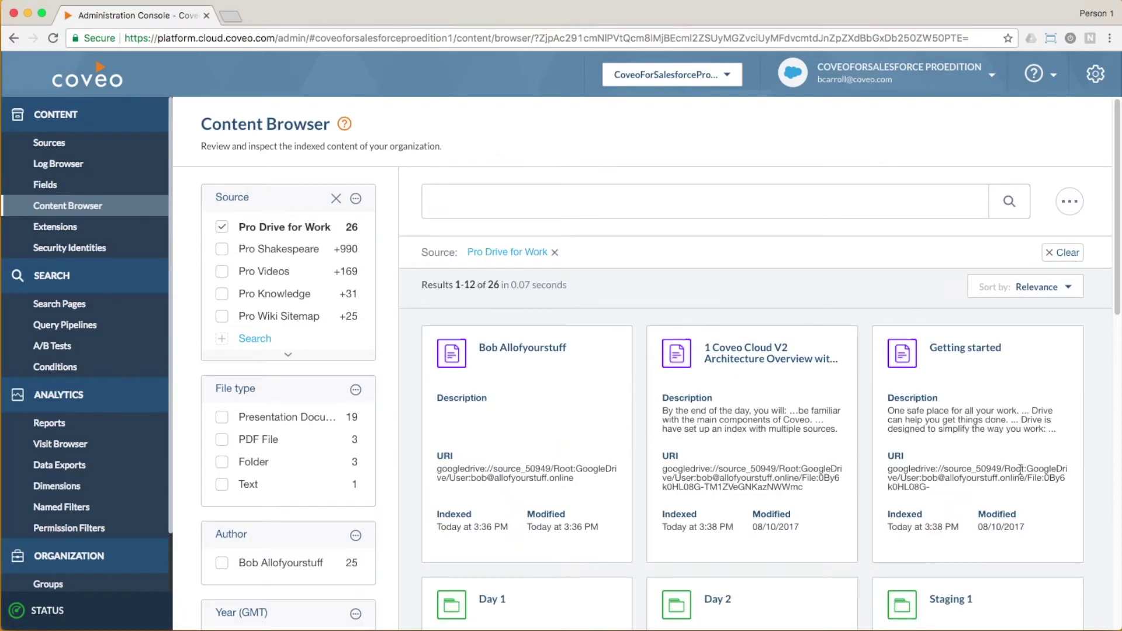
scroll(1020, 470, "down", 3)
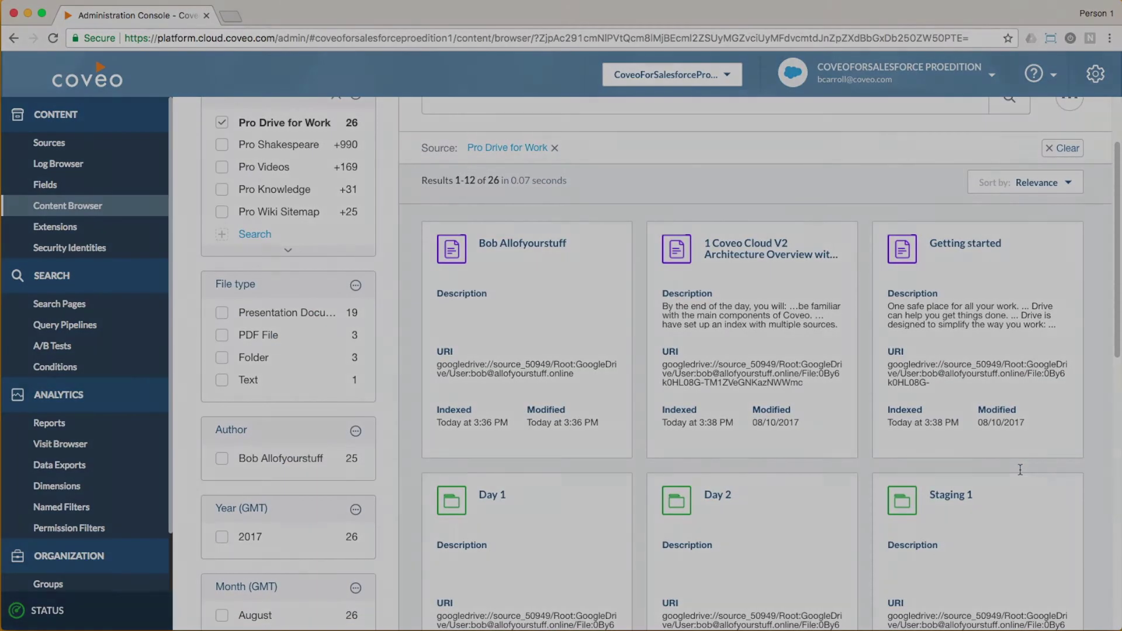